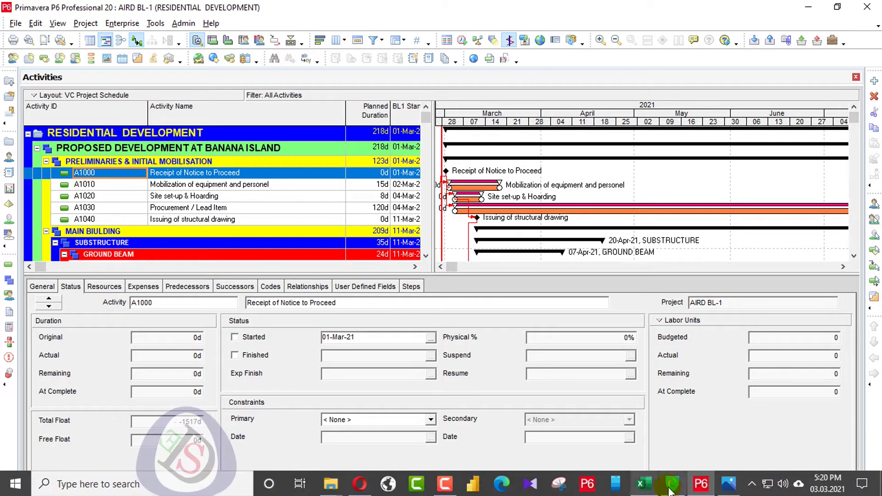
- Bring the Photos window showing the Shared-mode warning screenshot Capture.JPG to the front
{"action": "left_click", "coordinate": [728, 486]}
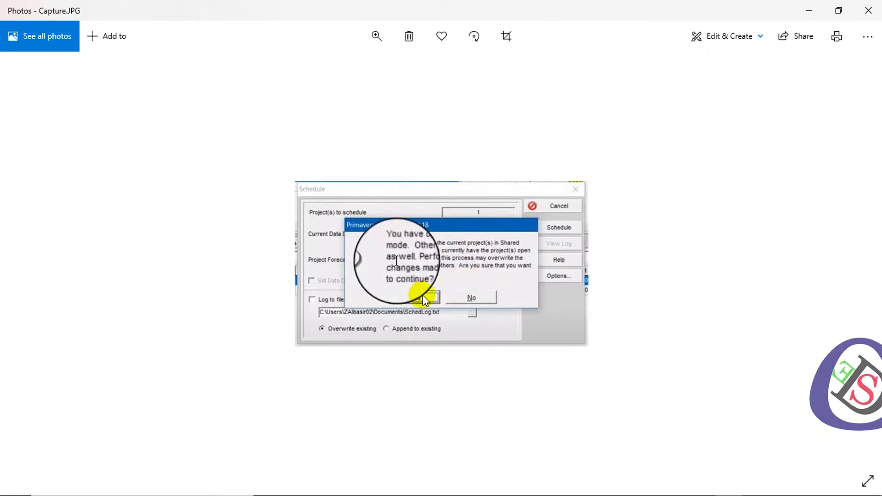
- Close the Capture.JPG screenshot to return to the P6 activity schedule
{"action": "left_click", "coordinate": [868, 10]}
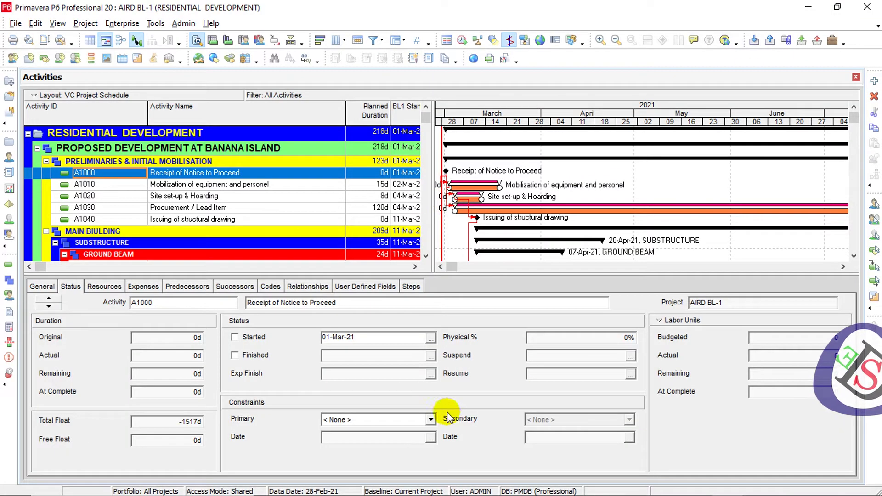
- Attempt to delete AIRD 101 from the Projects window and dismiss the cannot-delete message
{"action": "left_click", "coordinate": [9, 142]}
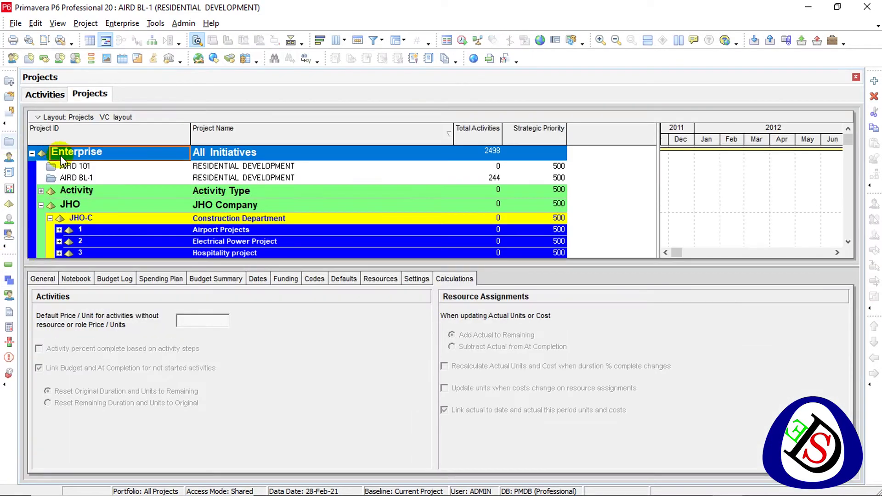
{"action": "left_click", "coordinate": [78, 168]}
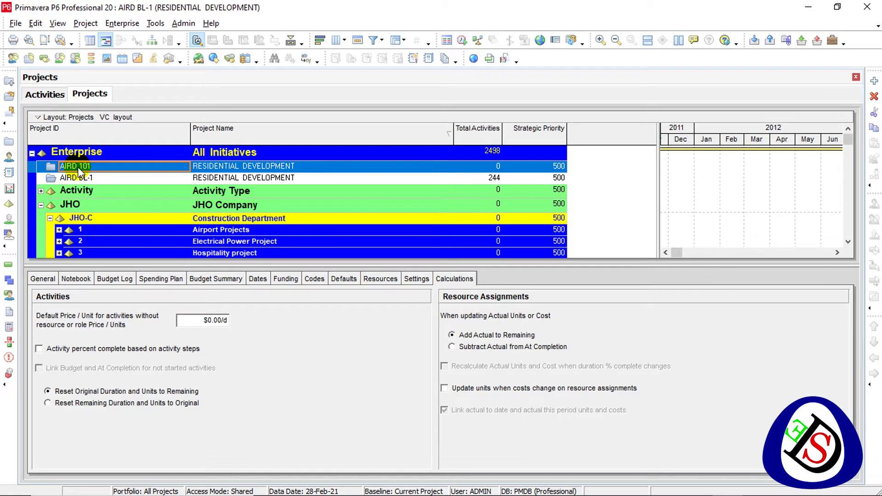
{"action": "right_click", "coordinate": [80, 173]}
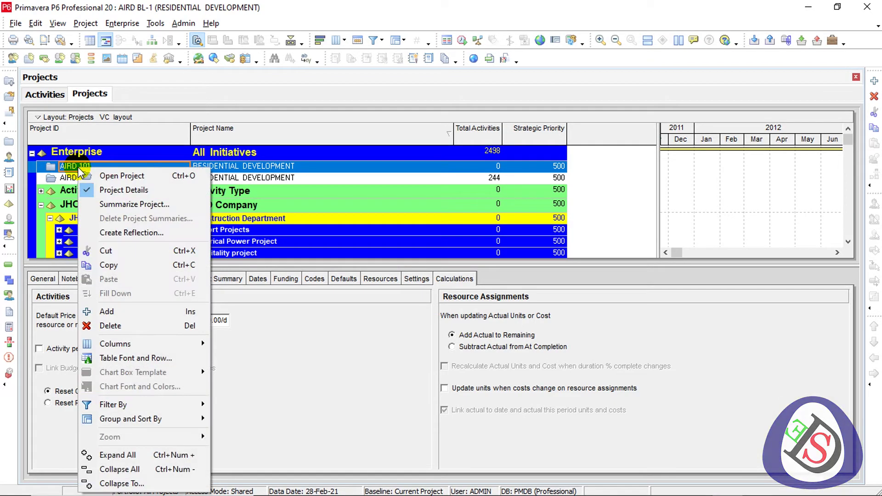
{"action": "left_click", "coordinate": [109, 325]}
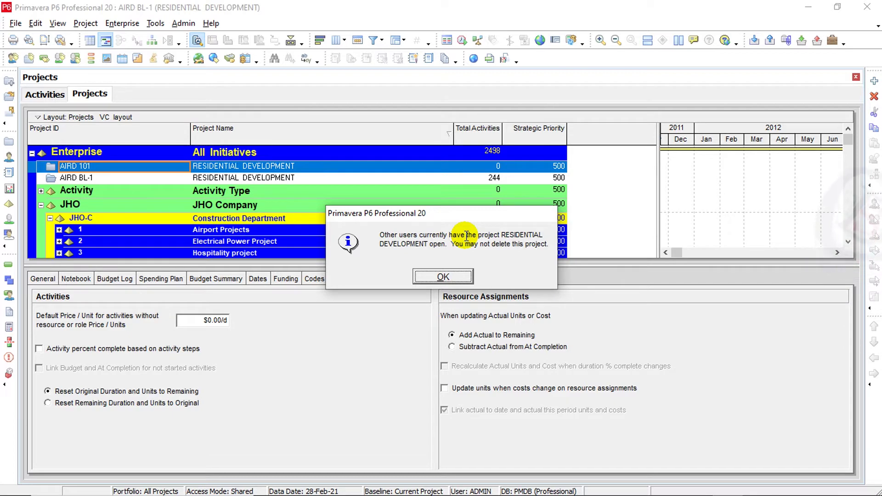
{"action": "left_click", "coordinate": [448, 276]}
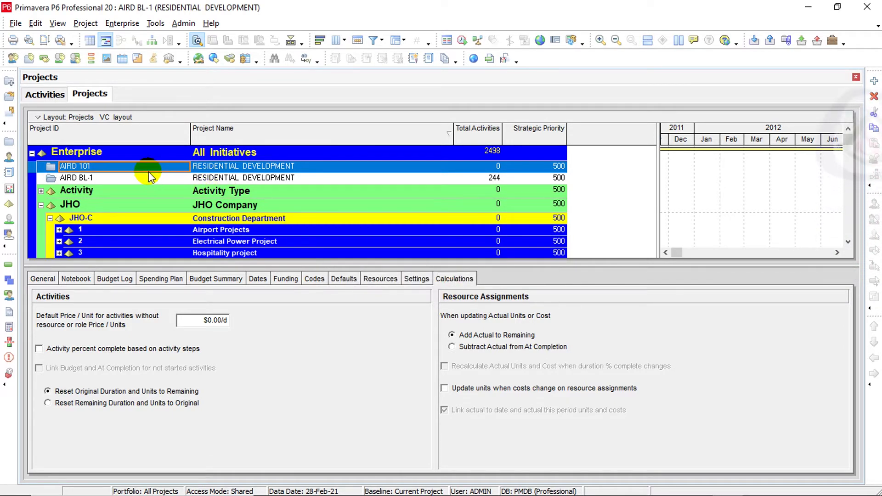
- Review the user lists for AIRD 101 and AIRD BL-1, then open AIRD 101
{"action": "key", "text": "ctrl+o"}
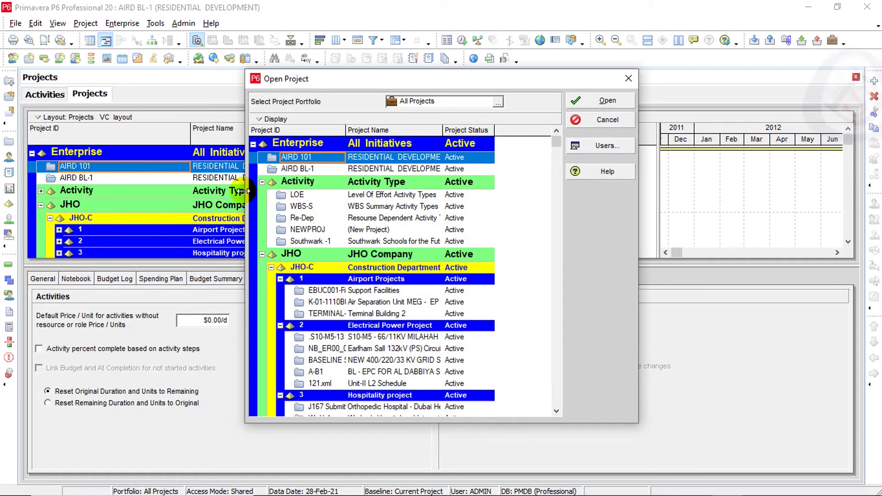
{"action": "left_click", "coordinate": [606, 145]}
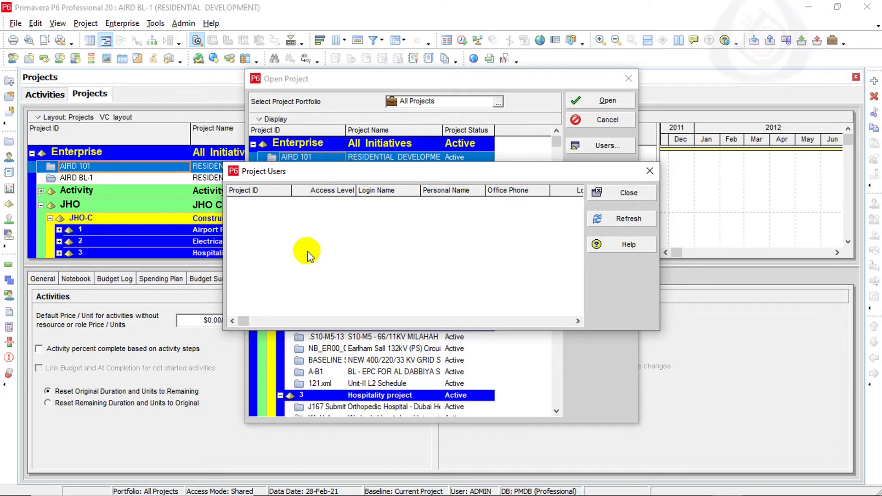
{"action": "left_click", "coordinate": [628, 193]}
{"action": "left_click", "coordinate": [385, 169]}
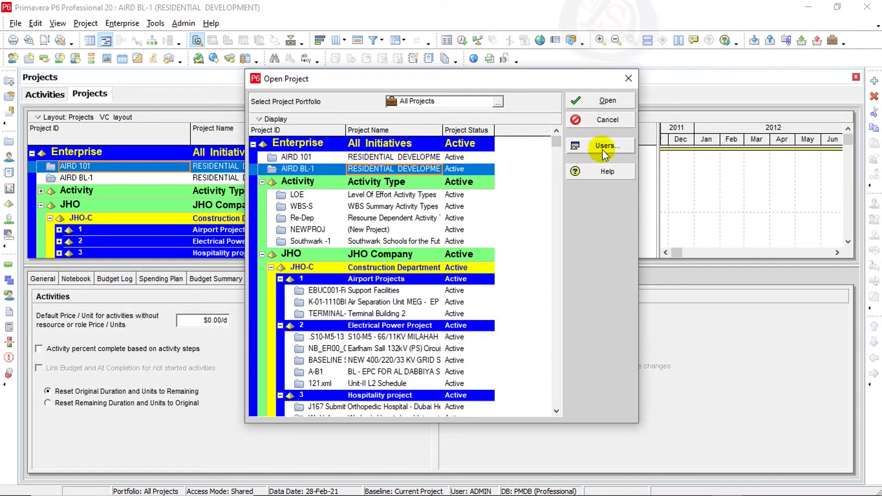
{"action": "left_click", "coordinate": [602, 148]}
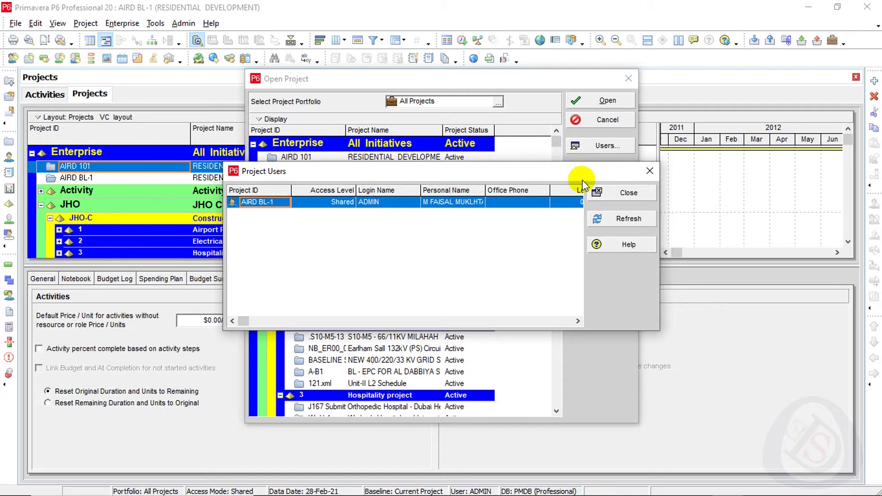
{"action": "left_click", "coordinate": [610, 192]}
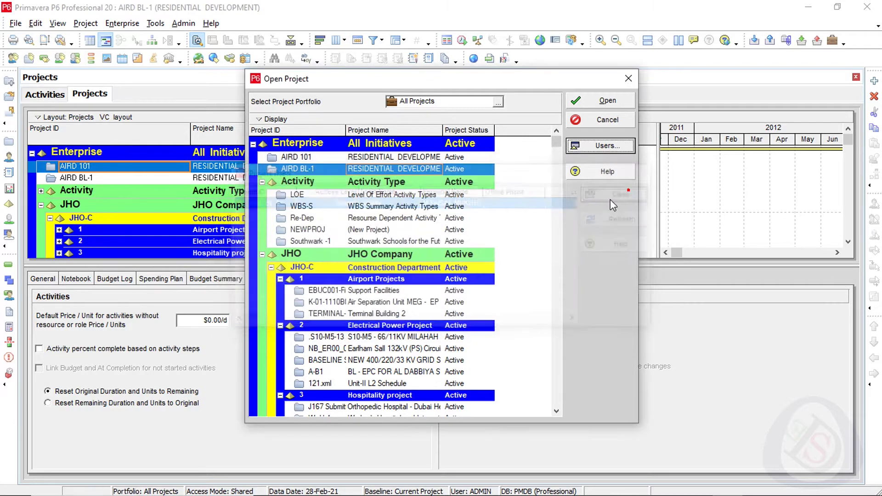
{"action": "left_click", "coordinate": [324, 157]}
{"action": "left_click", "coordinate": [578, 108]}
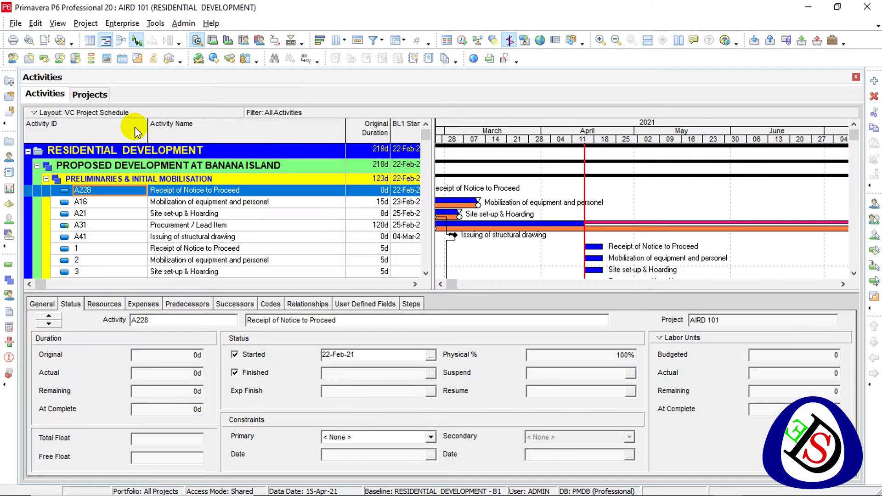
- Go back to the Projects list, toggle its Layout options, and bring up Open Project
{"action": "left_click", "coordinate": [89, 95]}
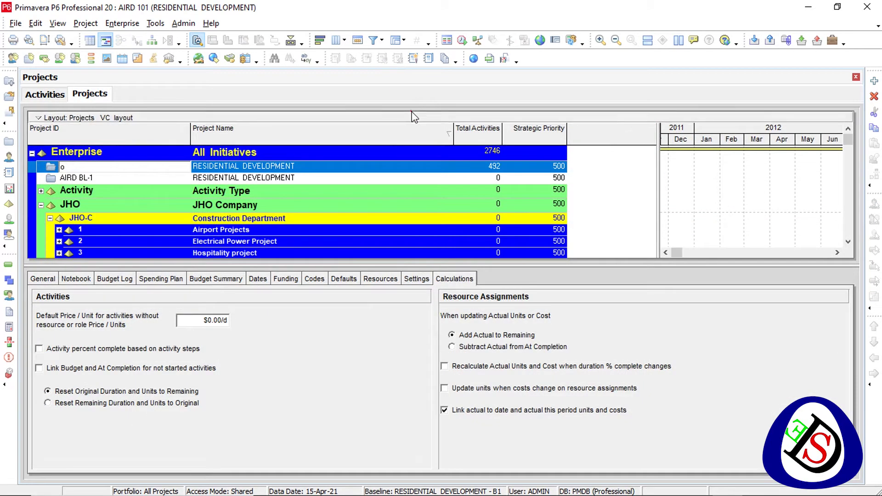
{"action": "left_click", "coordinate": [411, 116]}
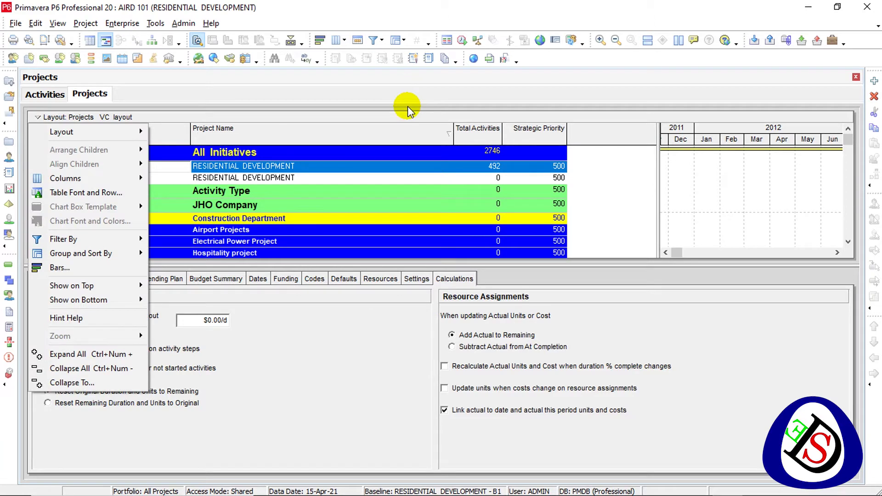
{"action": "left_click", "coordinate": [351, 242]}
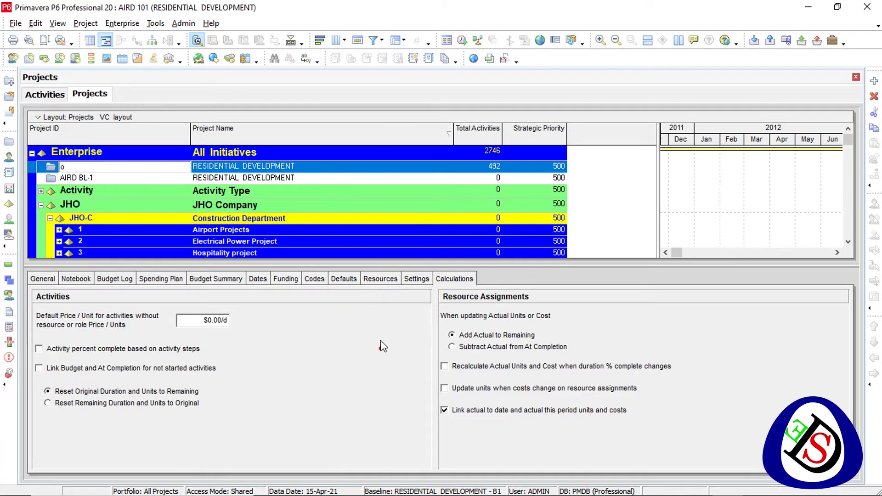
{"action": "key", "text": "ctrl+o"}
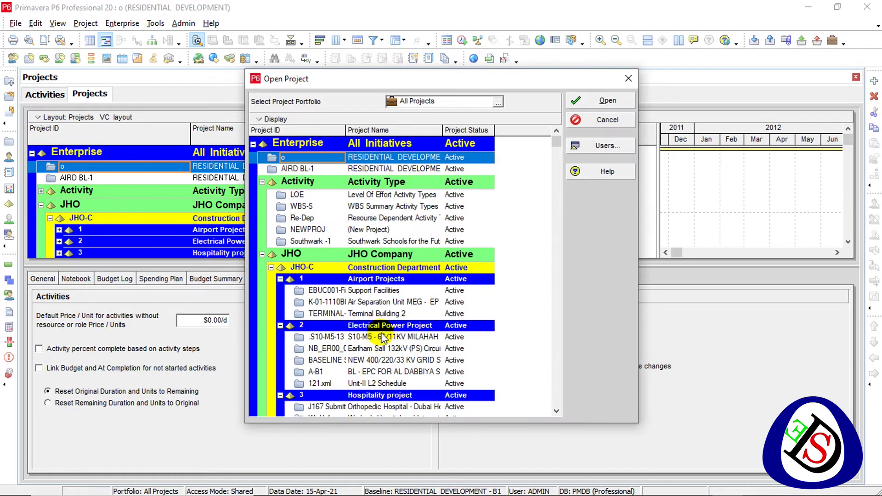
- Check which users have project o open, then close the Open Project dialog
{"action": "left_click", "coordinate": [605, 138]}
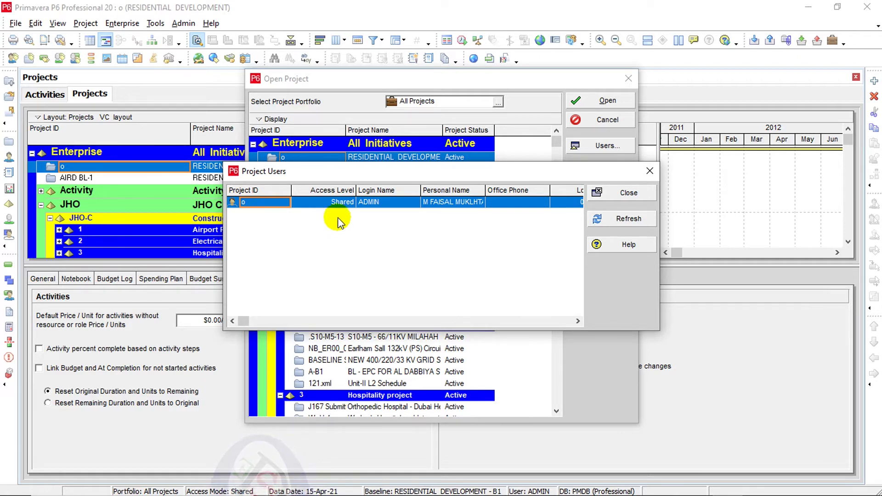
{"action": "left_click", "coordinate": [625, 195]}
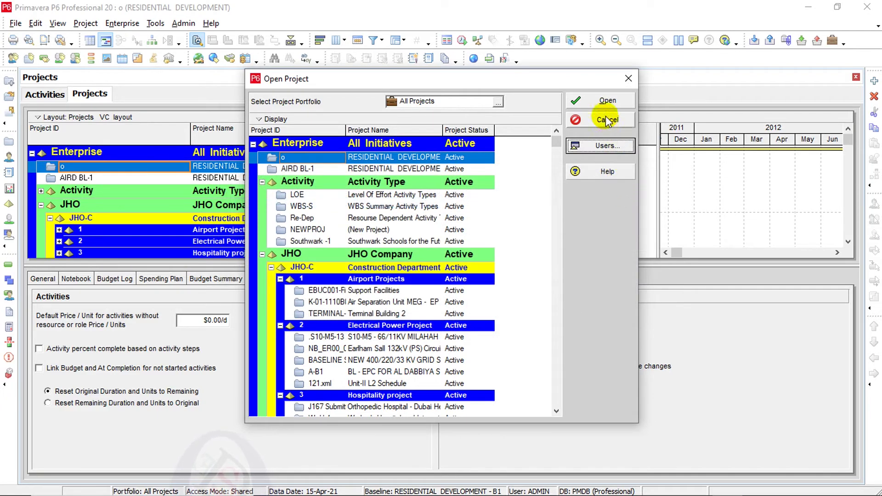
{"action": "left_click", "coordinate": [628, 85]}
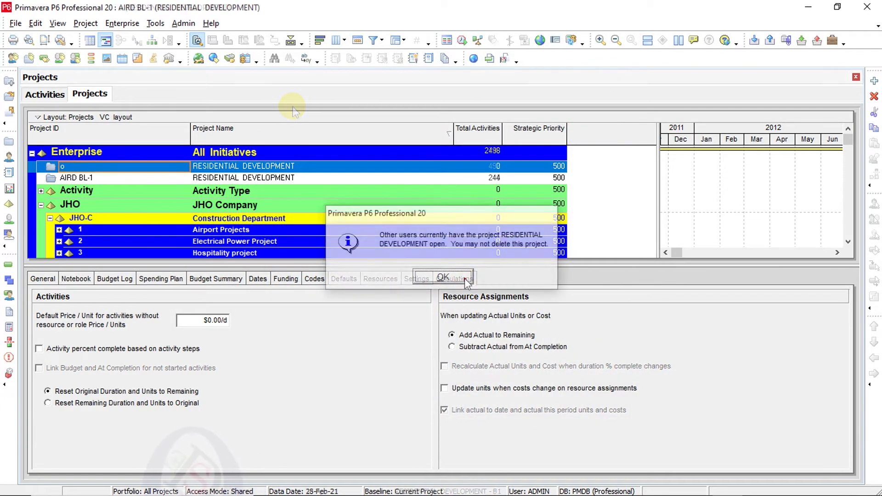
- Dismiss the project deletion warning and exit Primavera P6, confirming the exit
{"action": "key", "text": "Return"}
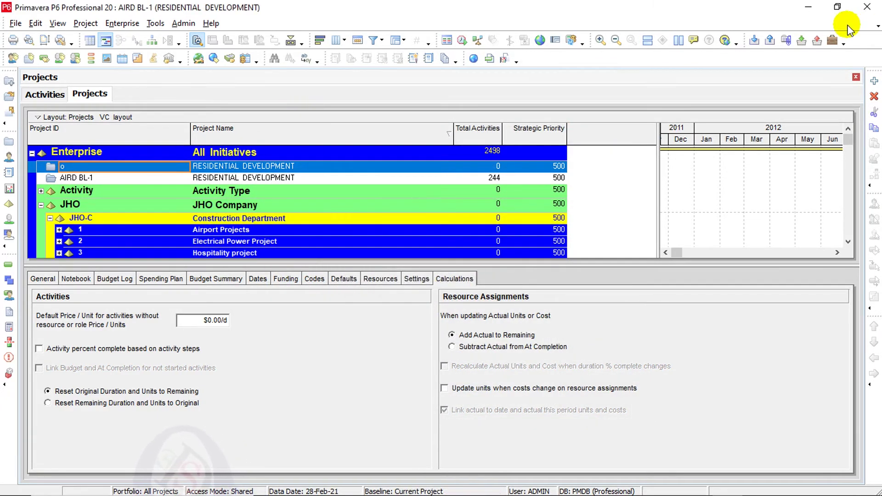
{"action": "left_click", "coordinate": [877, 7]}
{"action": "left_click", "coordinate": [414, 274]}
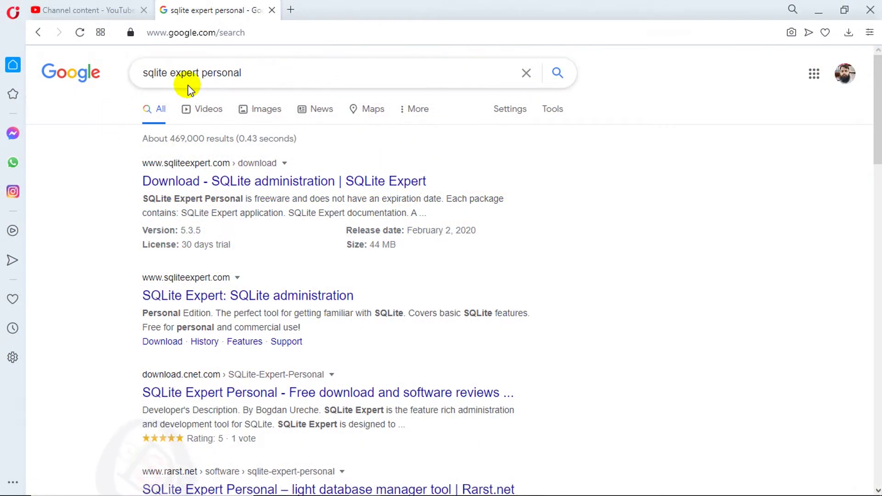
- Open the sqliteexpert.com download result in a new tab and scroll to Personal 5.x
{"action": "right_click", "coordinate": [259, 178]}
{"action": "left_click", "coordinate": [291, 188]}
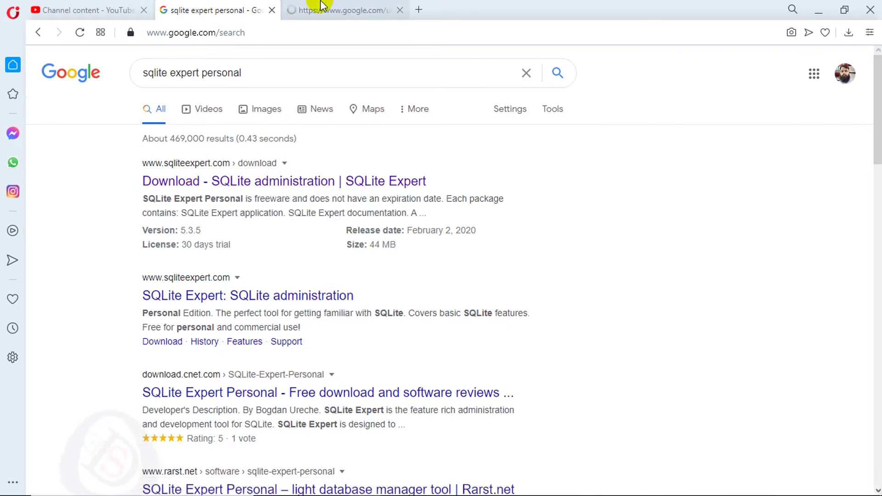
{"action": "left_click", "coordinate": [329, 8]}
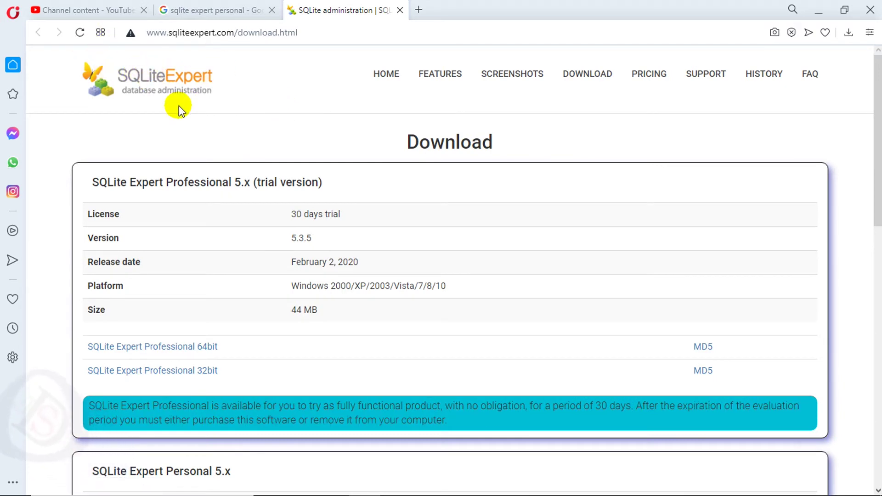
{"action": "scroll", "coordinate": [176, 105], "scroll_direction": "down", "scroll_amount": 4}
{"action": "scroll", "coordinate": [176, 105], "scroll_direction": "up", "scroll_amount": 3}
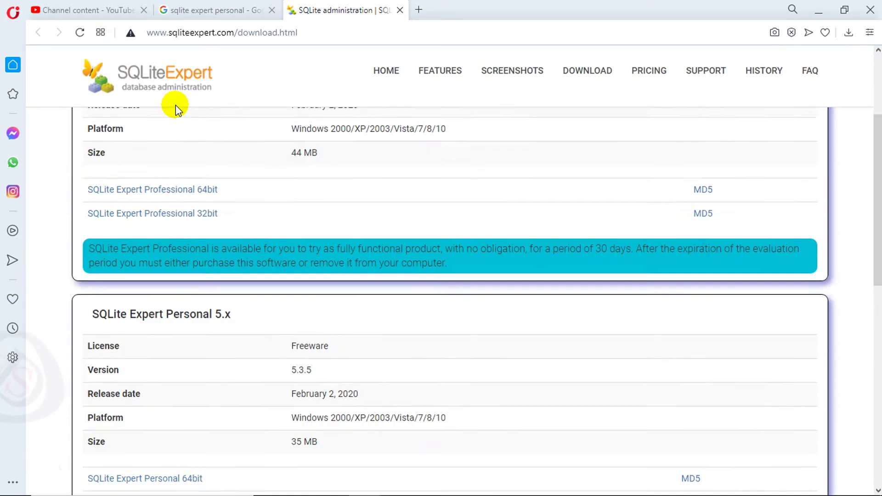
{"action": "scroll", "coordinate": [182, 107], "scroll_direction": "down", "scroll_amount": 2}
{"action": "scroll", "coordinate": [193, 119], "scroll_direction": "up", "scroll_amount": 4}
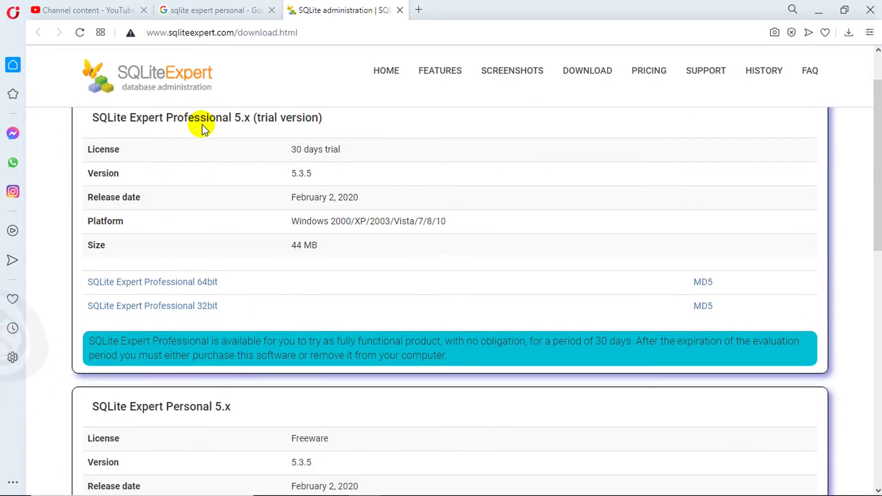
{"action": "scroll", "coordinate": [202, 123], "scroll_direction": "down", "scroll_amount": 4}
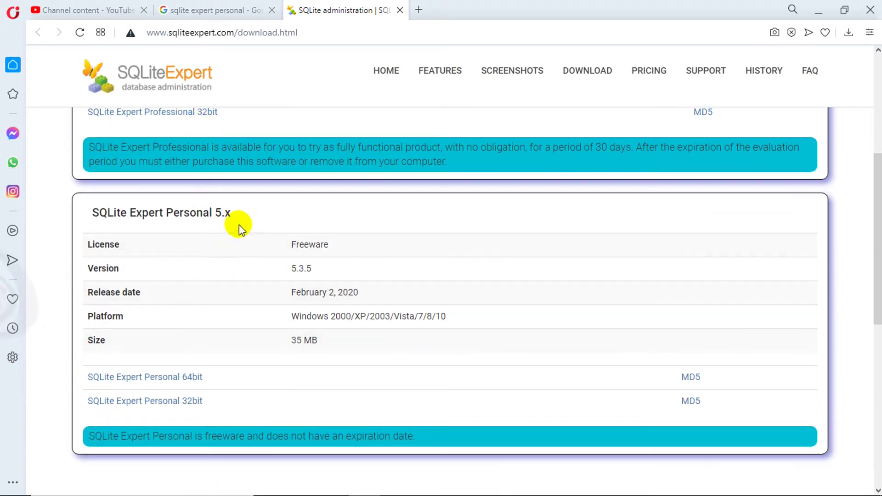
- Download and save the SQLite Expert Personal 64bit installer SQLiteExpertPersSetup64
{"action": "left_click", "coordinate": [155, 380]}
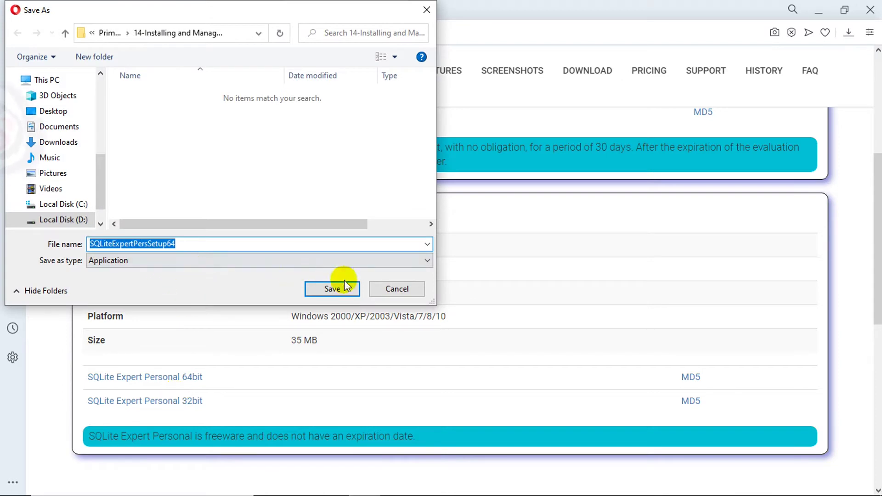
{"action": "left_click", "coordinate": [352, 290]}
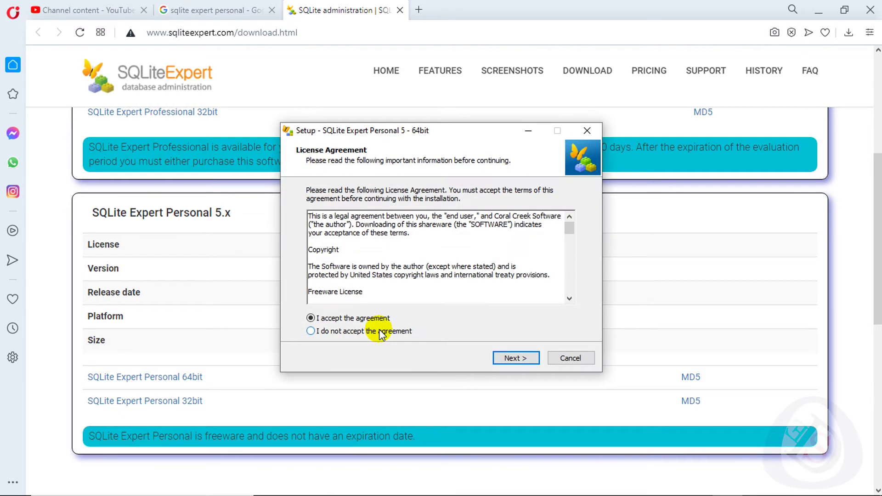
- Accept the licence and set the install location to D:\Sql\Personal 5
{"action": "left_click", "coordinate": [520, 356]}
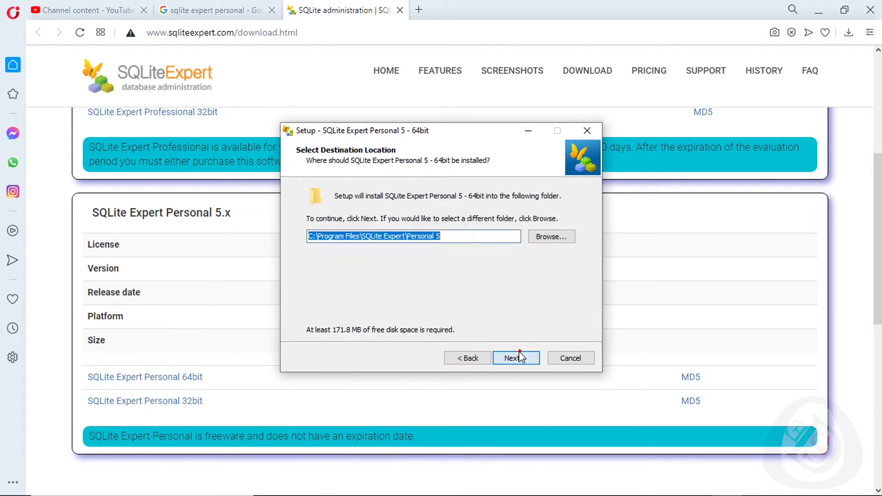
{"action": "left_click", "coordinate": [728, 281]}
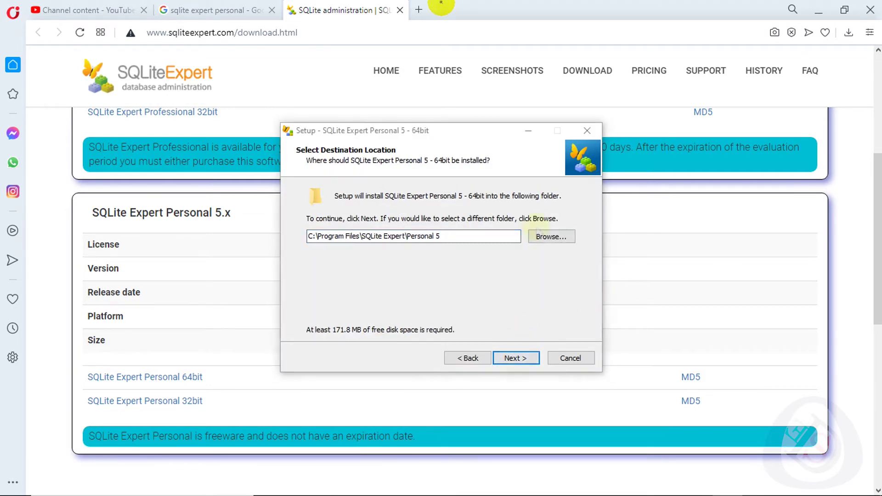
{"action": "left_click", "coordinate": [551, 237]}
{"action": "scroll", "coordinate": [401, 232], "scroll_direction": "down", "scroll_amount": 7}
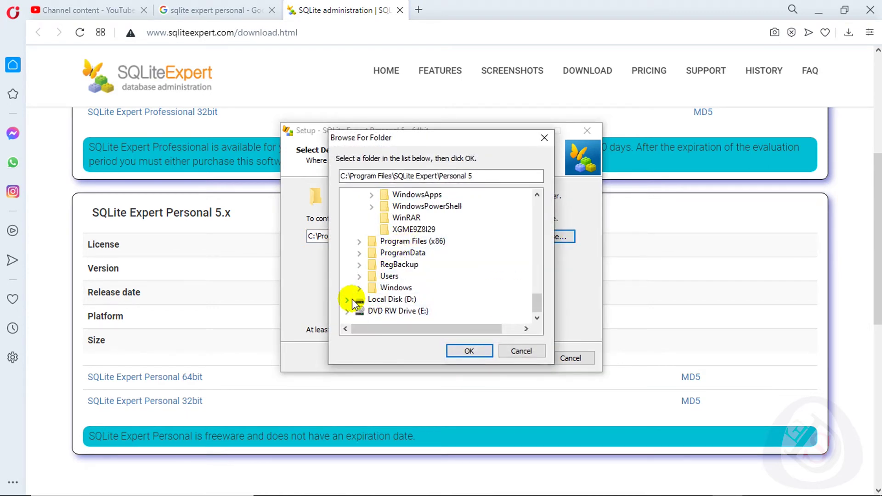
{"action": "left_click", "coordinate": [353, 302]}
{"action": "scroll", "coordinate": [360, 275], "scroll_direction": "down", "scroll_amount": 5}
{"action": "scroll", "coordinate": [361, 269], "scroll_direction": "up", "scroll_amount": 4}
{"action": "scroll", "coordinate": [397, 271], "scroll_direction": "down", "scroll_amount": 3}
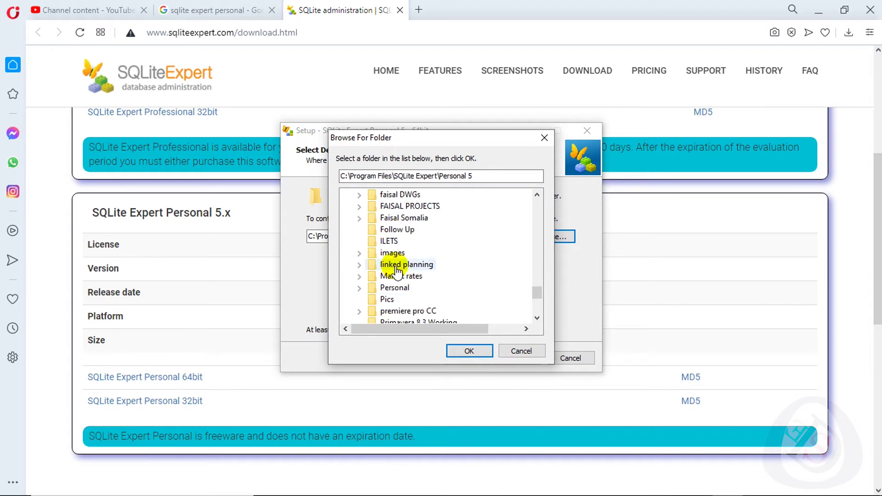
{"action": "scroll", "coordinate": [396, 276], "scroll_direction": "down", "scroll_amount": 4}
{"action": "left_click", "coordinate": [385, 265]}
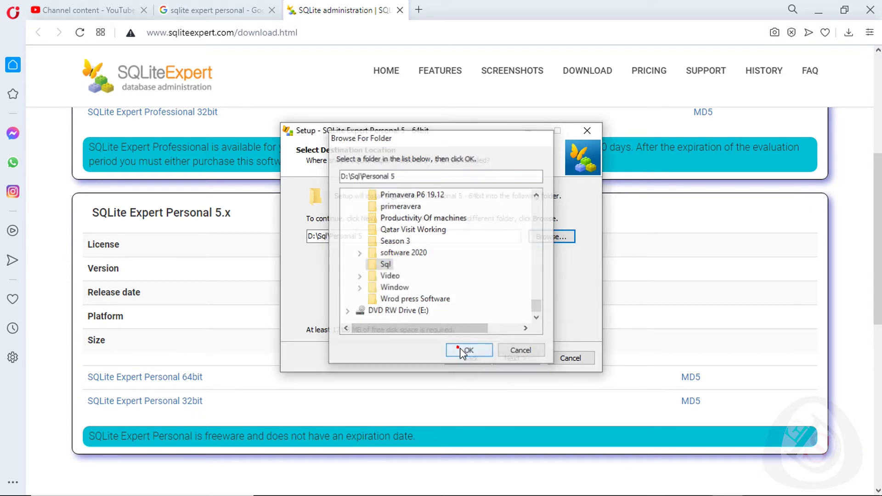
{"action": "left_click", "coordinate": [469, 350]}
{"action": "left_click", "coordinate": [508, 358]}
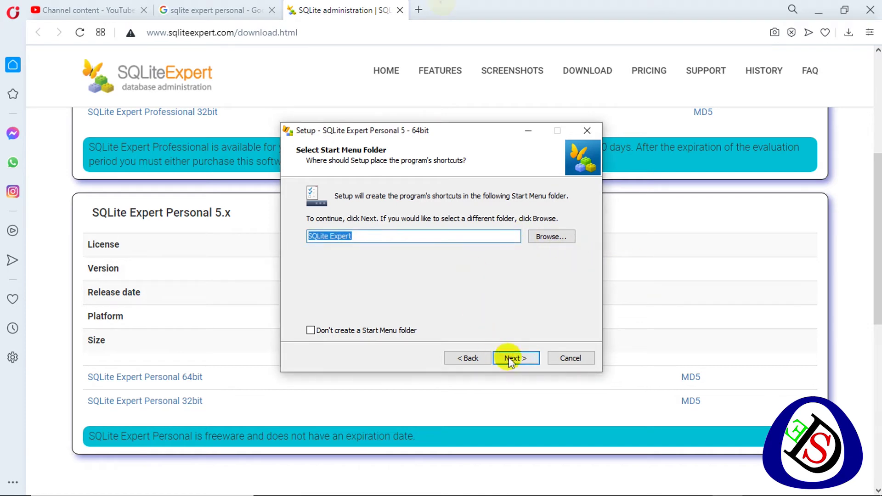
- Keep the SQLite Expert Start Menu folder, add a desktop shortcut, install, and launch on finish
{"action": "left_click", "coordinate": [522, 359]}
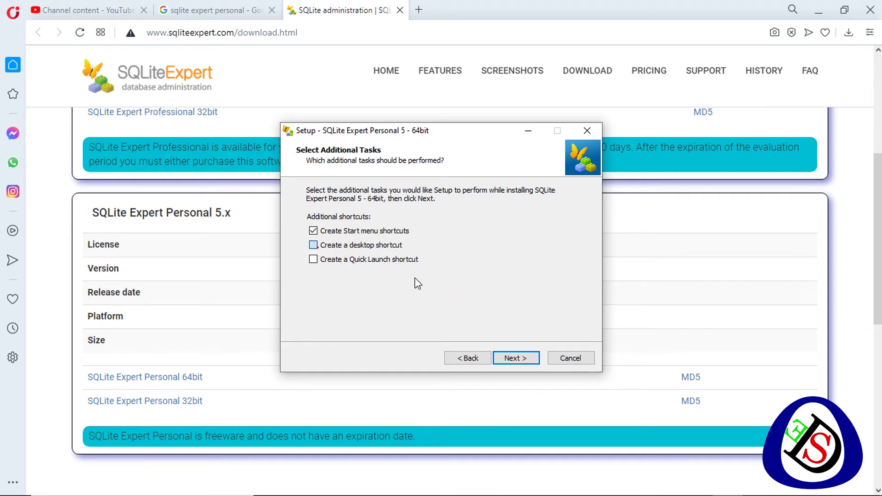
{"action": "left_click", "coordinate": [524, 359]}
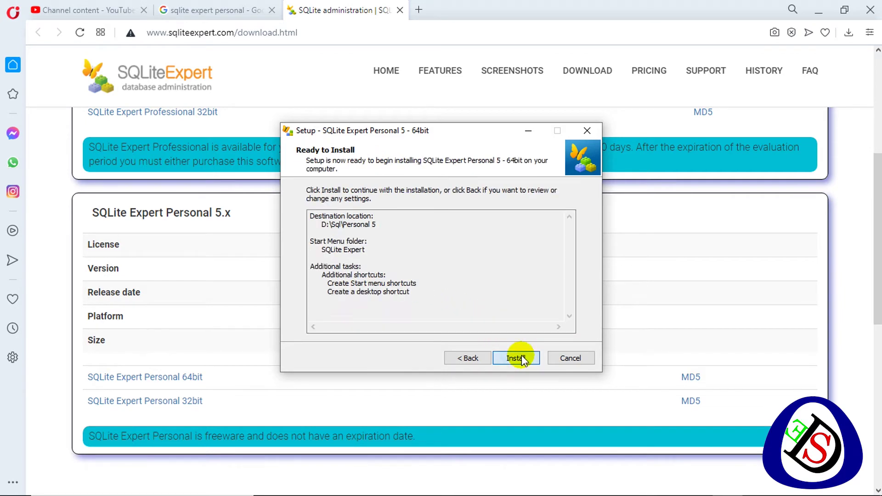
{"action": "left_click", "coordinate": [521, 359]}
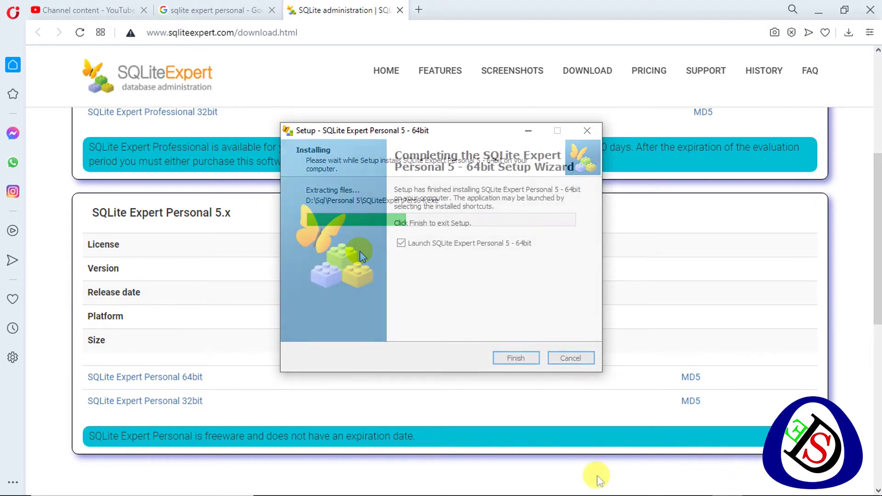
{"action": "left_click", "coordinate": [526, 355]}
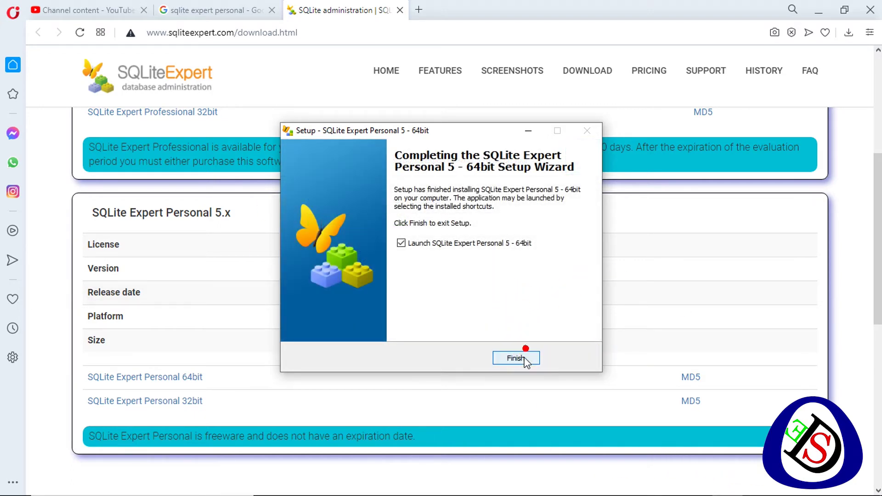
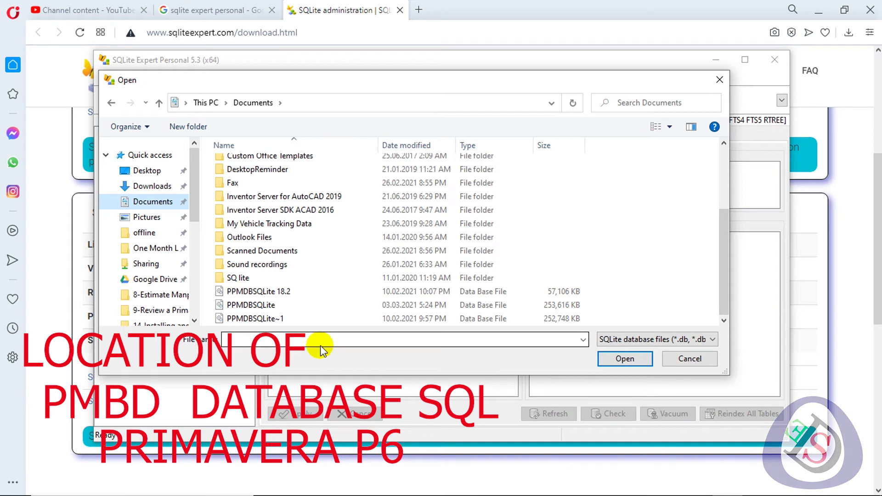
- Select the PPMDBSQLite database file in the Documents folder of the Open dialog
{"action": "left_click", "coordinate": [286, 308]}
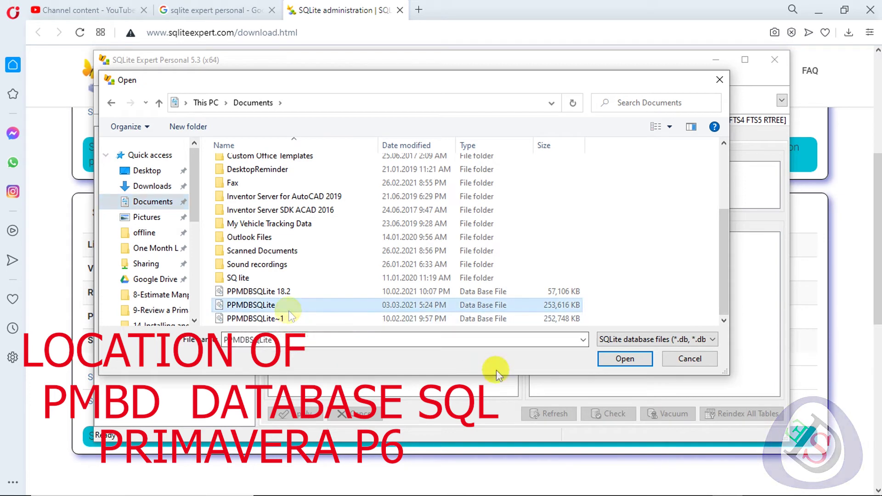
- Open PPMDBSQLite, then restart SQLite Expert Personal from Windows search
{"action": "left_click", "coordinate": [626, 357]}
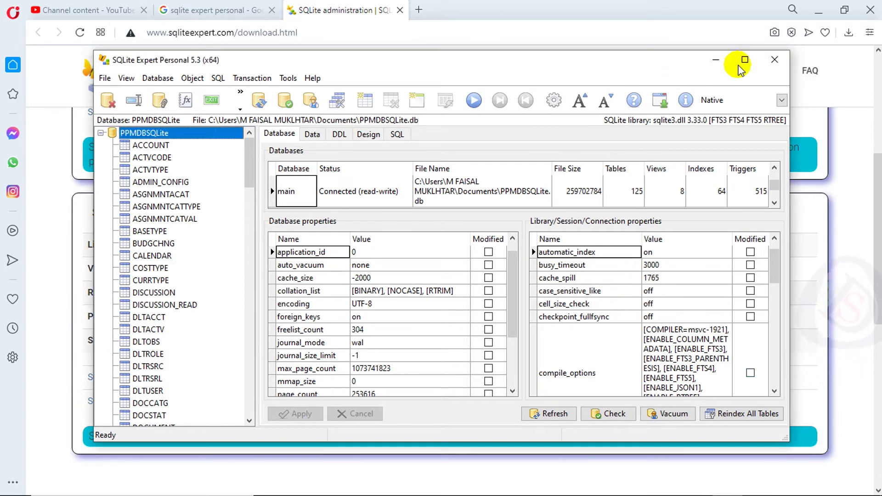
{"action": "left_click", "coordinate": [782, 63]}
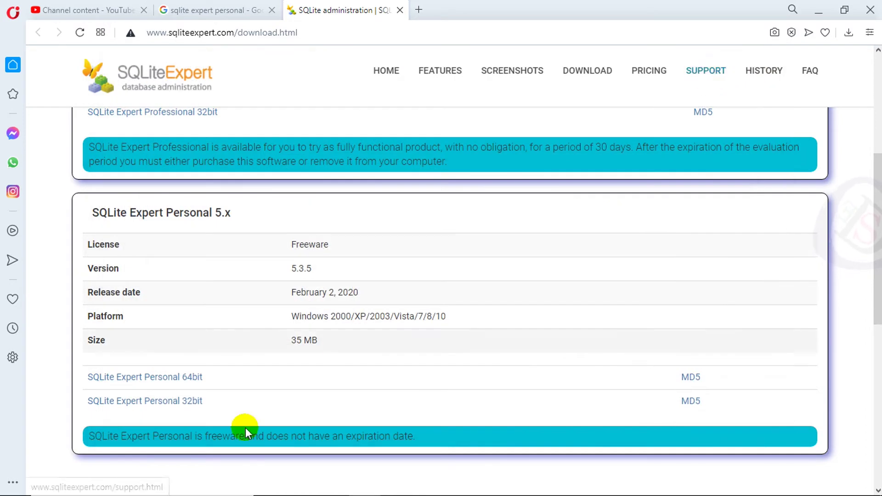
{"action": "mouse_move", "coordinate": [32, 492]}
{"action": "left_click", "coordinate": [60, 486]}
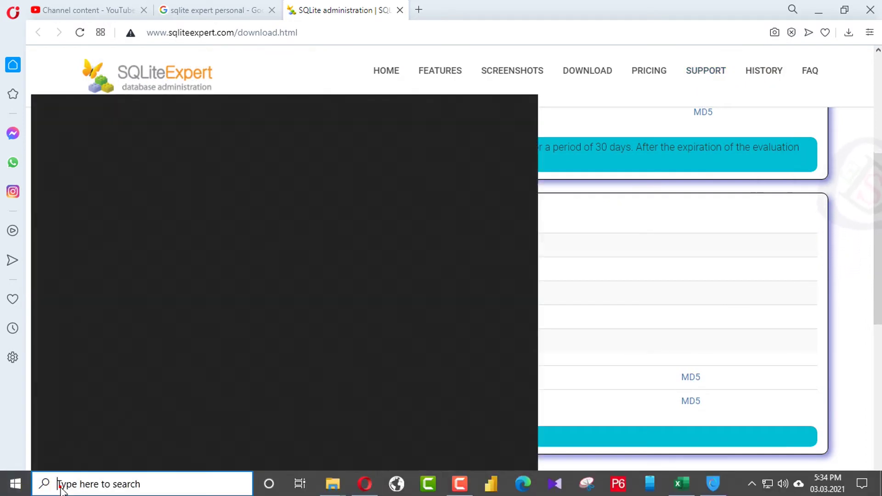
{"action": "type", "text": "sql"}
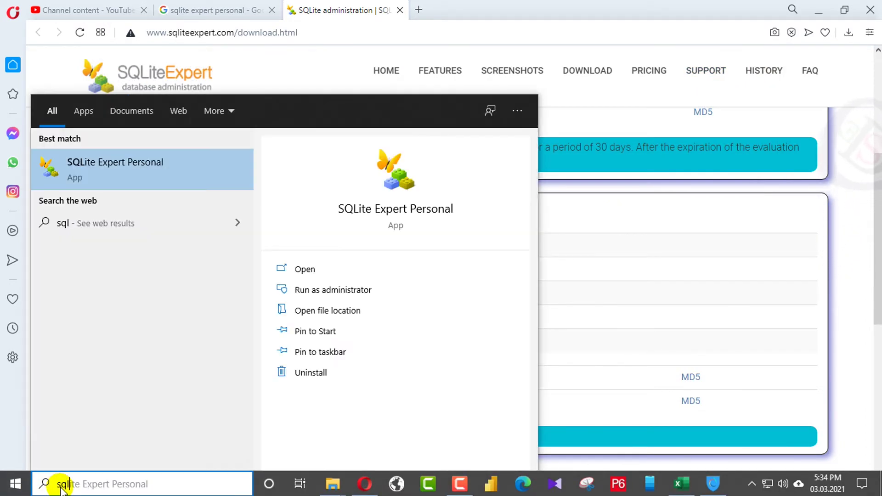
{"action": "left_click", "coordinate": [123, 182]}
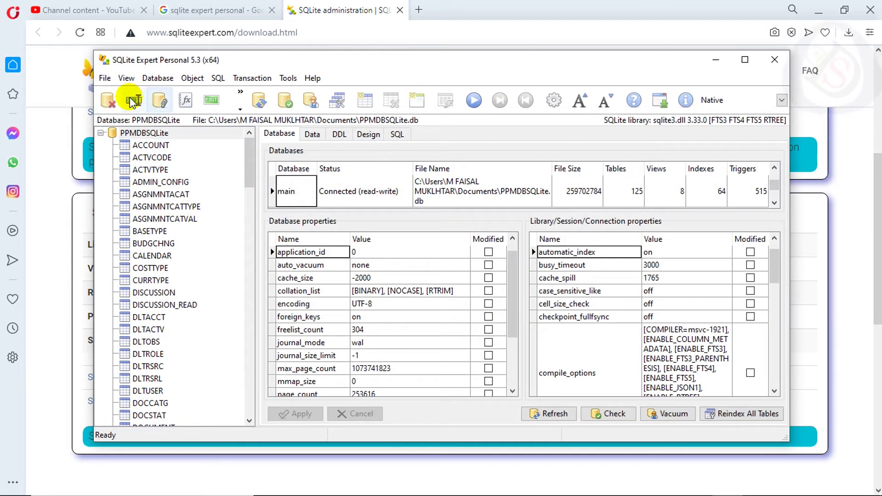
- Close the loaded PPMDBSQLite database so no database is open
{"action": "left_click", "coordinate": [105, 78]}
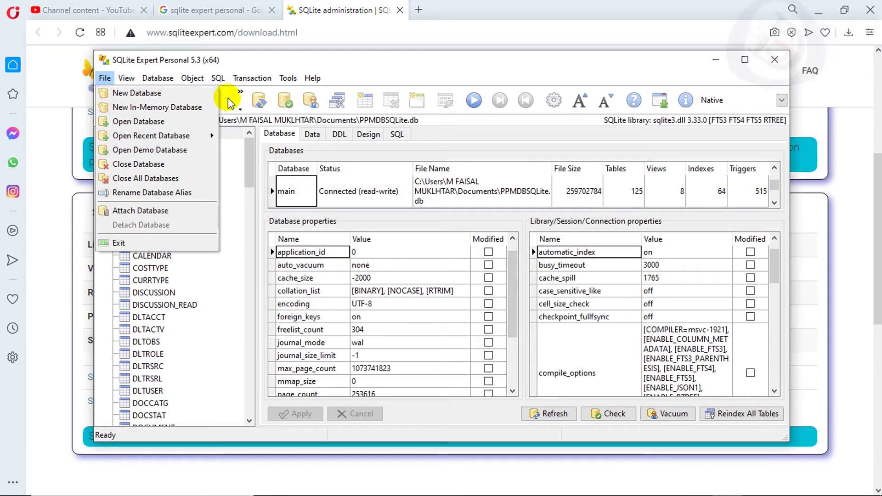
{"action": "key", "text": "Left"}
{"action": "key", "text": "Left"}
{"action": "key", "text": "Escape"}
{"action": "left_click", "coordinate": [109, 103]}
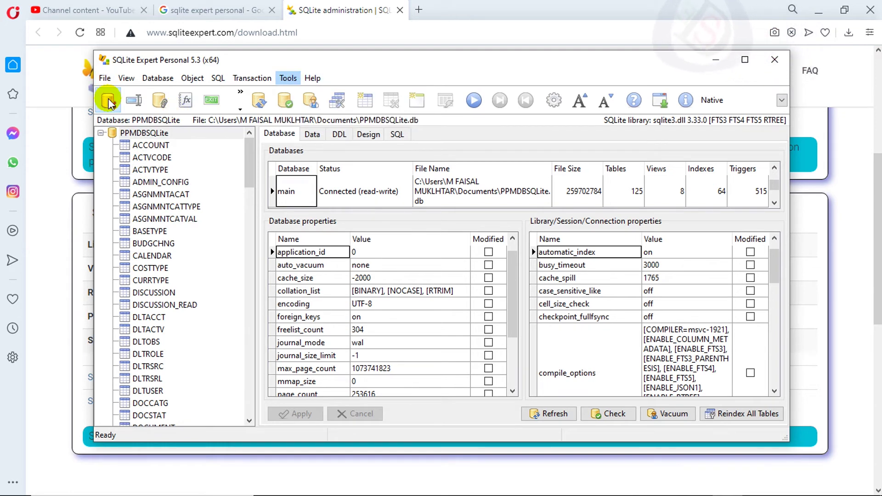
{"action": "left_click", "coordinate": [99, 79]}
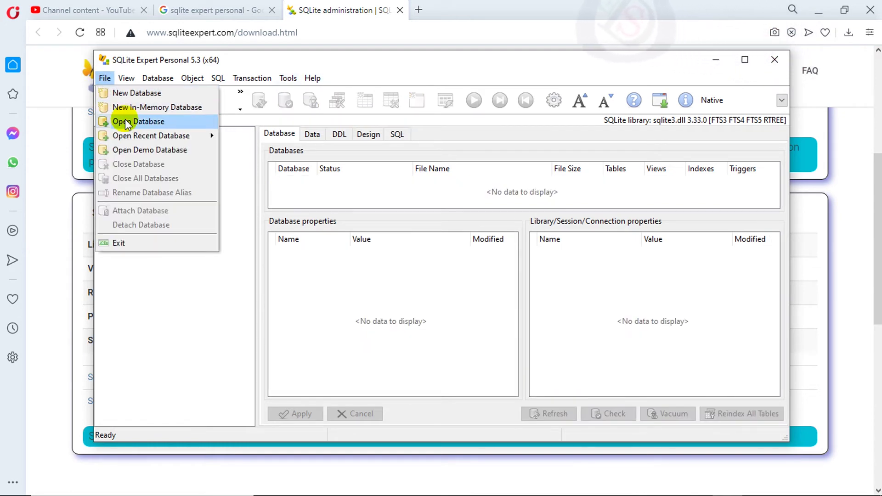
- Open PPMDBSQLite from the Documents folder with Open Database
{"action": "left_click", "coordinate": [124, 121]}
{"action": "scroll", "coordinate": [276, 233], "scroll_direction": "down", "scroll_amount": 3}
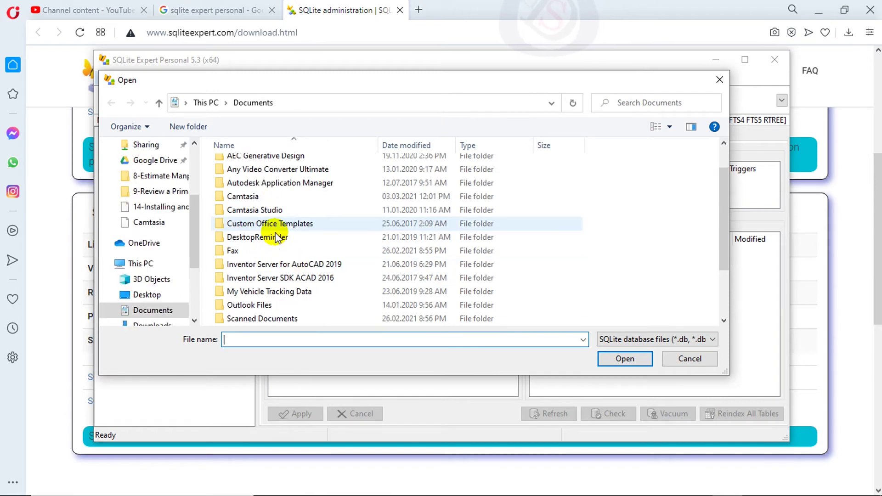
{"action": "scroll", "coordinate": [166, 198], "scroll_direction": "up", "scroll_amount": 3}
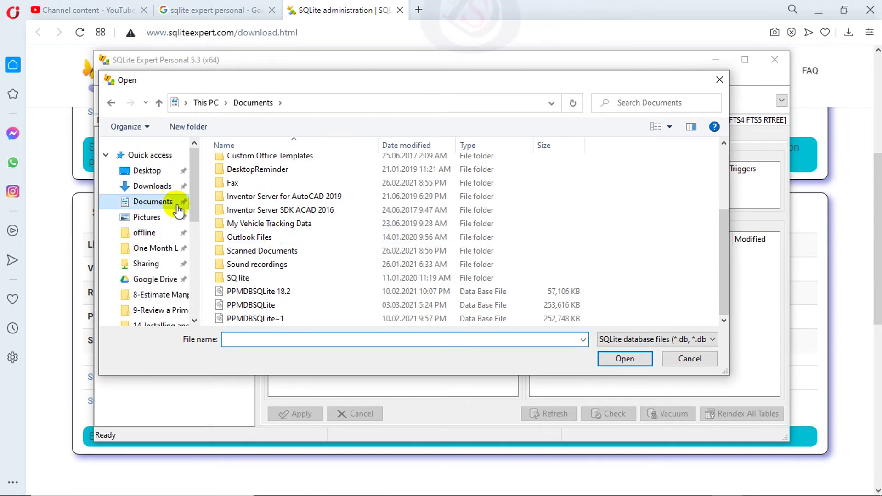
{"action": "left_click", "coordinate": [174, 201]}
{"action": "scroll", "coordinate": [285, 203], "scroll_direction": "down", "scroll_amount": 3}
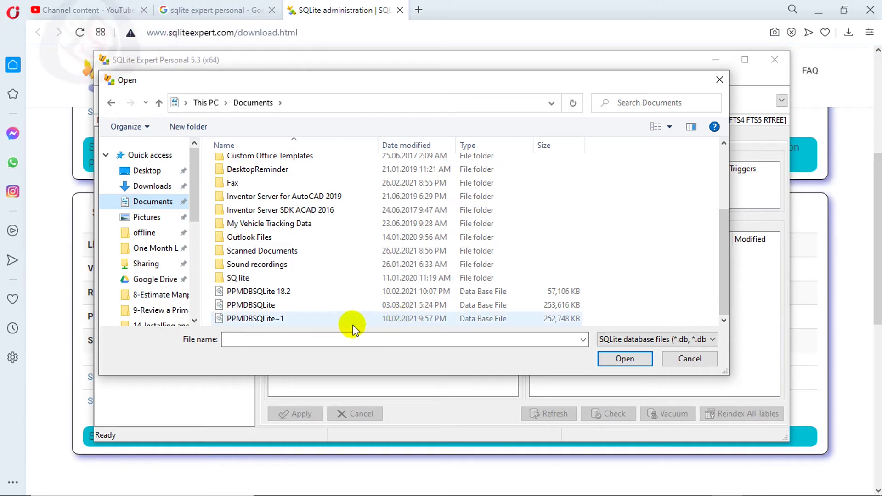
{"action": "left_click", "coordinate": [276, 307]}
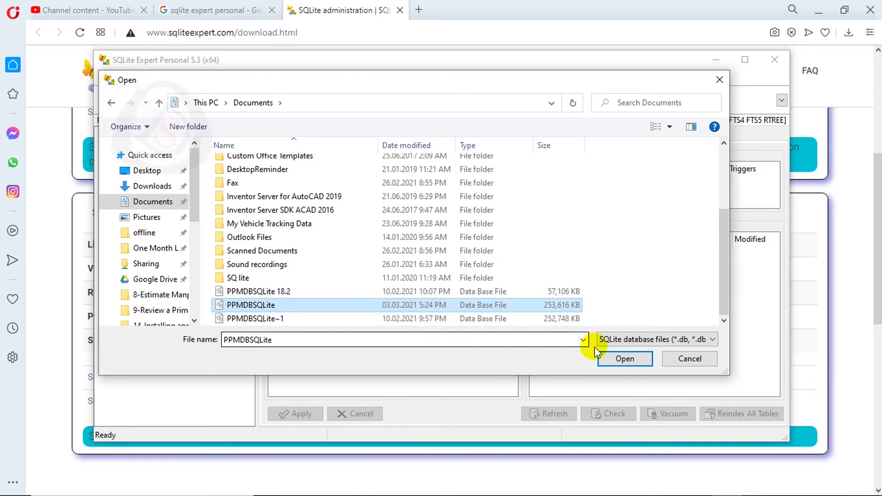
{"action": "left_click", "coordinate": [602, 359]}
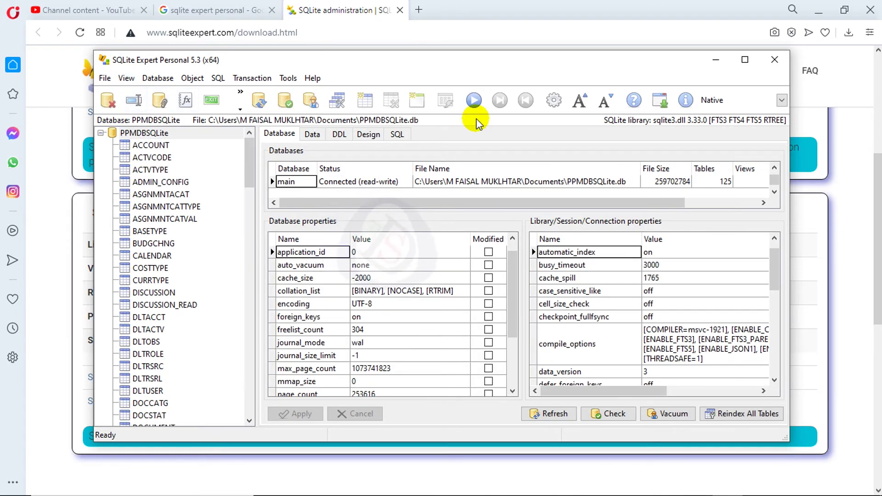
- Browse the PPMDBSQLite table tree past PROJSHAR and select the USESSION table
{"action": "left_click", "coordinate": [441, 6]}
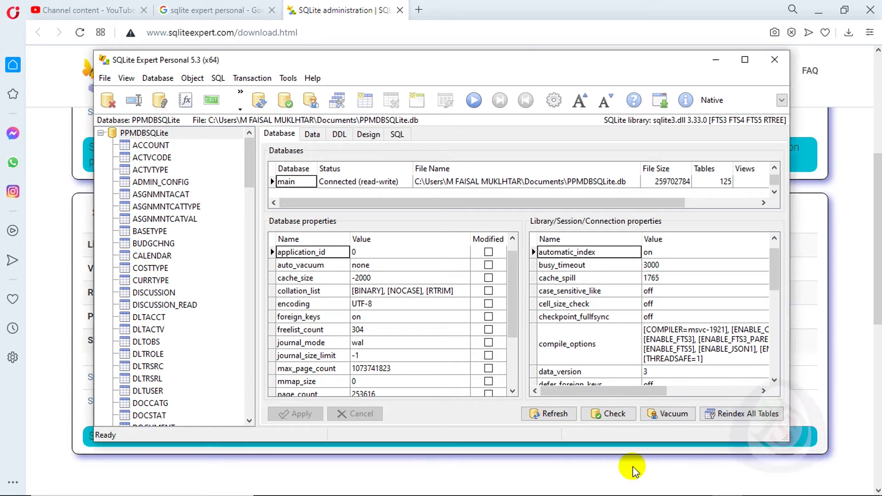
{"action": "mouse_move", "coordinate": [589, 489]}
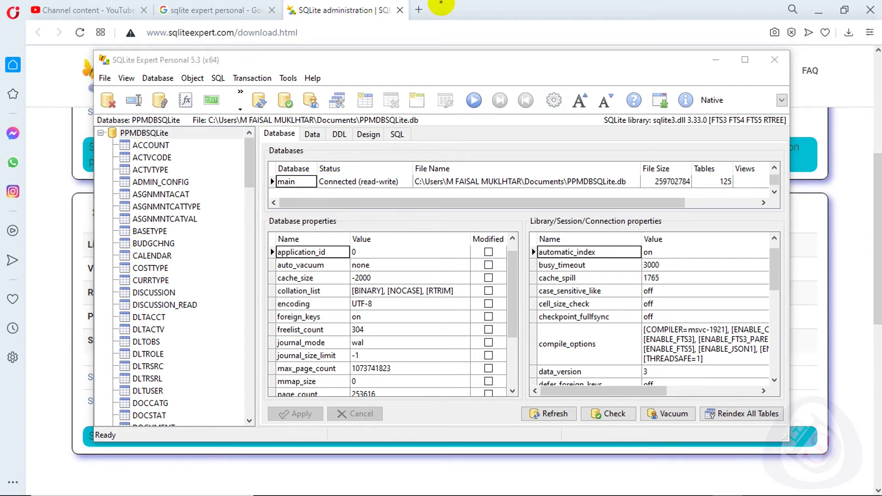
{"action": "left_click", "coordinate": [564, 410]}
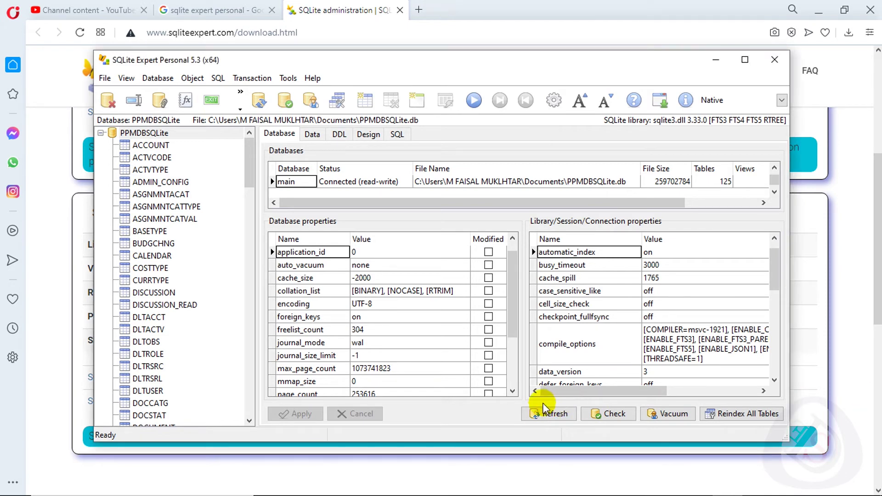
{"action": "scroll", "coordinate": [178, 265], "scroll_direction": "down", "scroll_amount": 20}
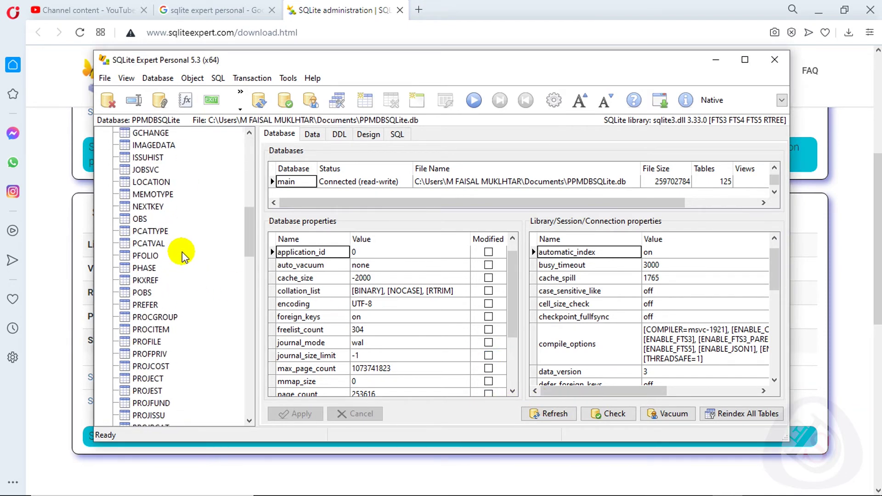
{"action": "scroll", "coordinate": [188, 296], "scroll_direction": "up", "scroll_amount": 20}
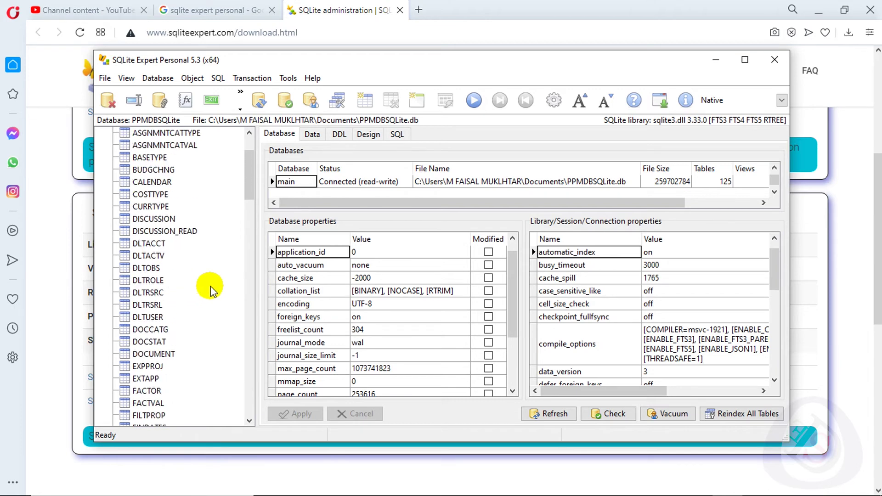
{"action": "left_click", "coordinate": [443, 8]}
{"action": "scroll", "coordinate": [142, 248], "scroll_direction": "down", "scroll_amount": 20}
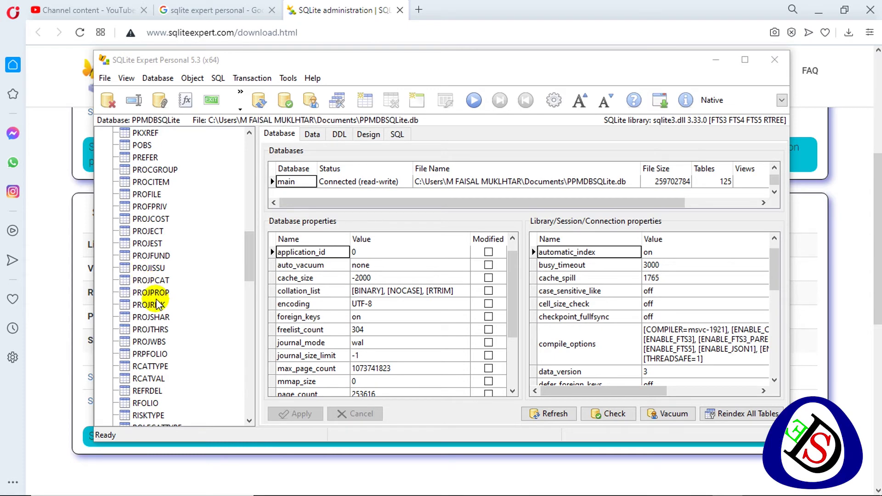
{"action": "left_click", "coordinate": [160, 317]}
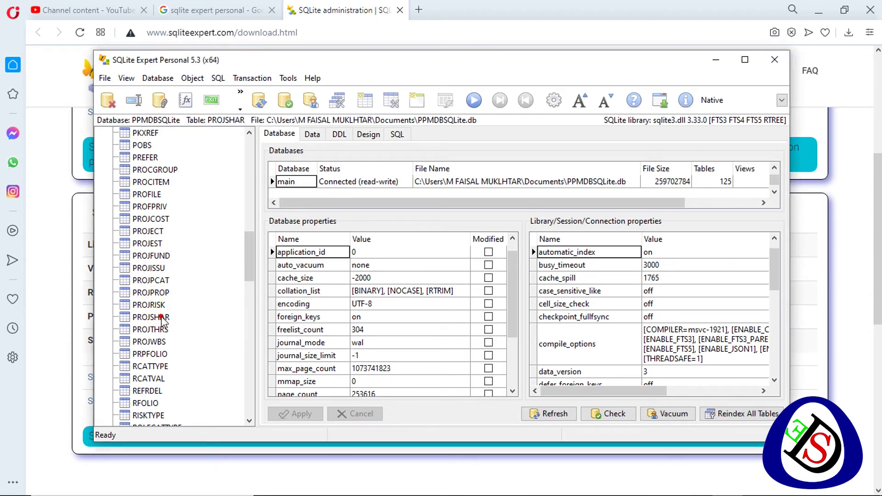
{"action": "left_click", "coordinate": [137, 318]}
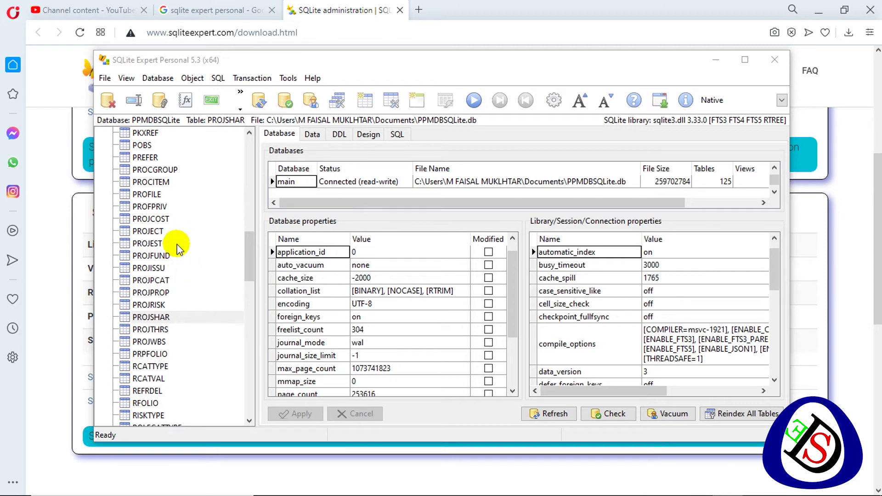
{"action": "left_click", "coordinate": [154, 317]}
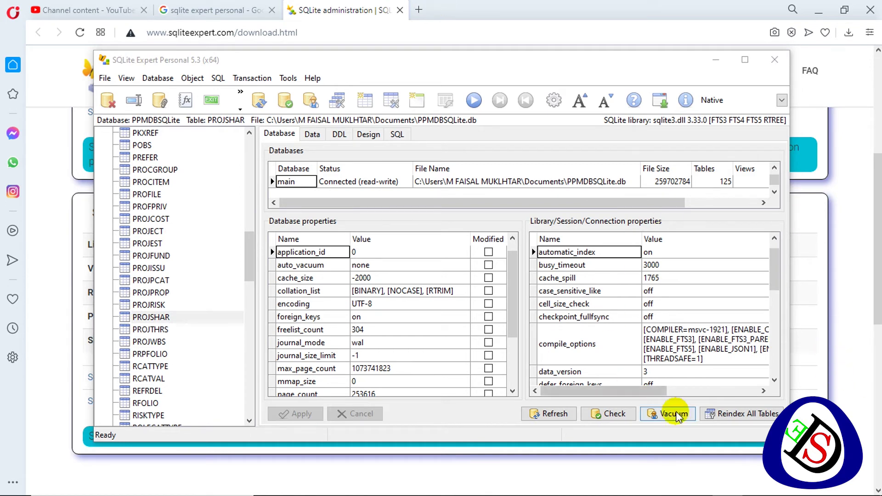
{"action": "scroll", "coordinate": [149, 221], "scroll_direction": "down", "scroll_amount": 20}
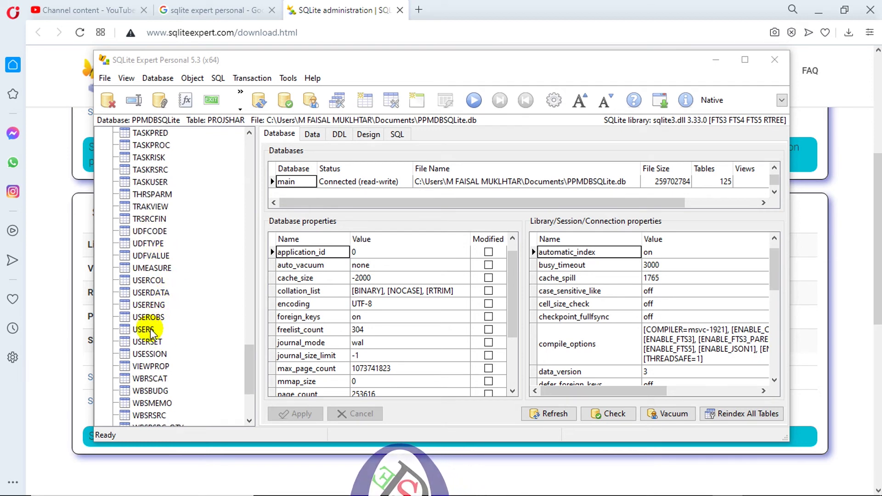
{"action": "scroll", "coordinate": [166, 321], "scroll_direction": "down", "scroll_amount": 2}
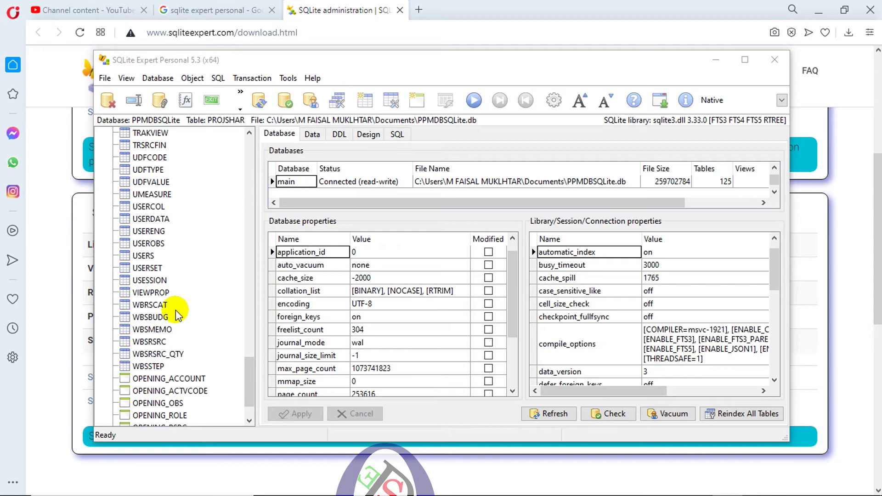
{"action": "left_click", "coordinate": [154, 281]}
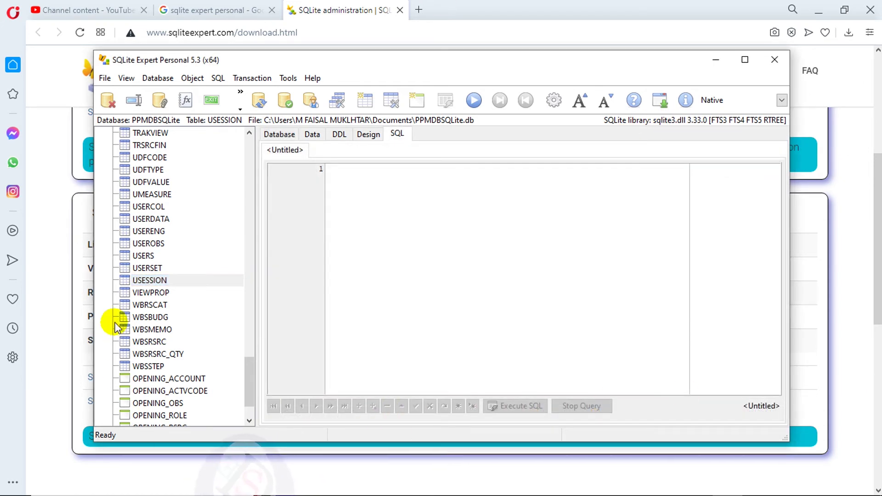
- Run 'delete from usession' in the SQL editor, removing USESSION's 2 rows
{"action": "left_click", "coordinate": [153, 281]}
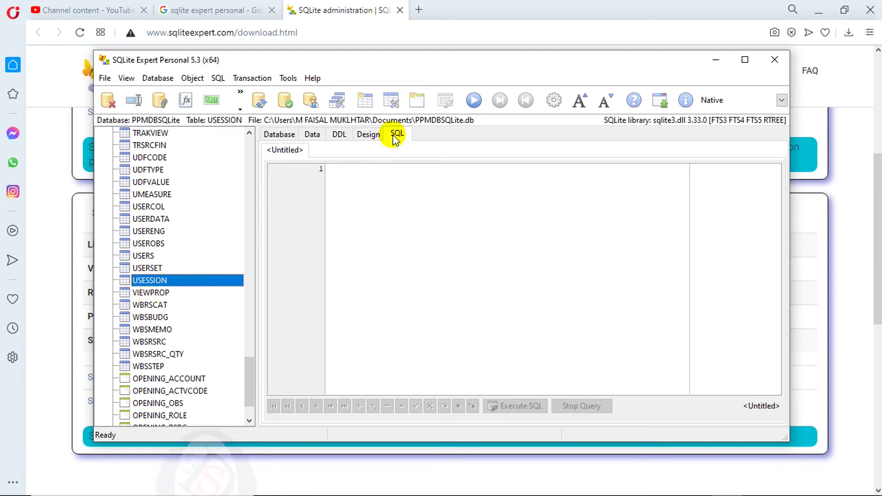
{"action": "left_click", "coordinate": [348, 183]}
{"action": "left_click", "coordinate": [356, 216]}
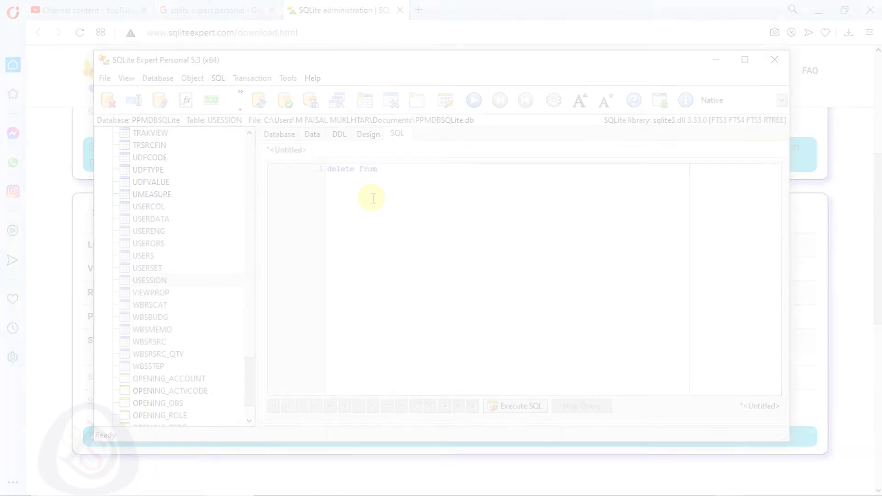
{"action": "type", "text": "uses"}
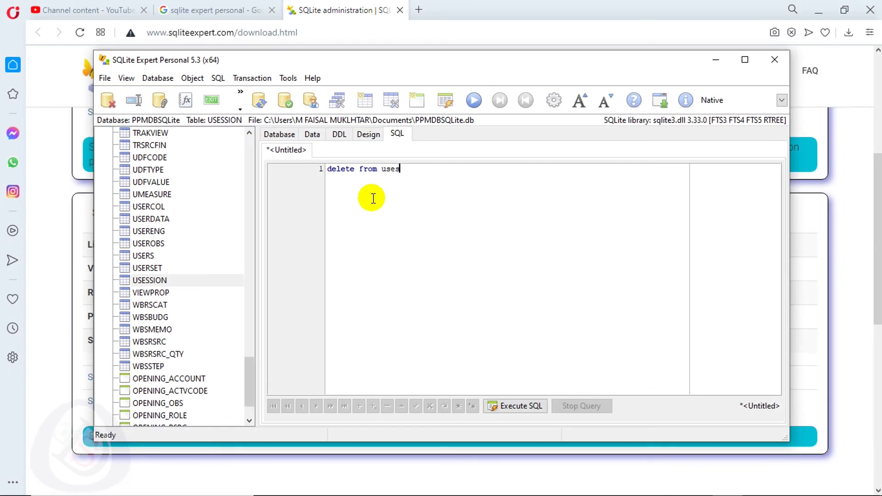
{"action": "key", "text": "Tab"}
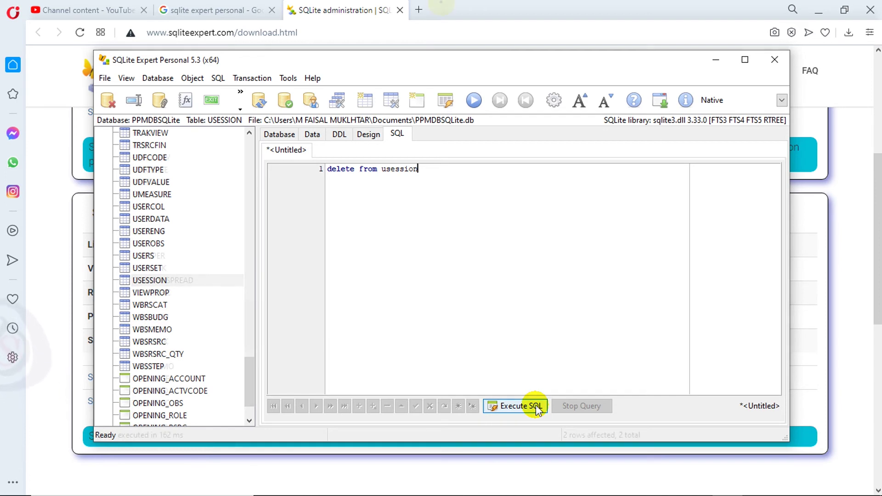
{"action": "left_click", "coordinate": [537, 406]}
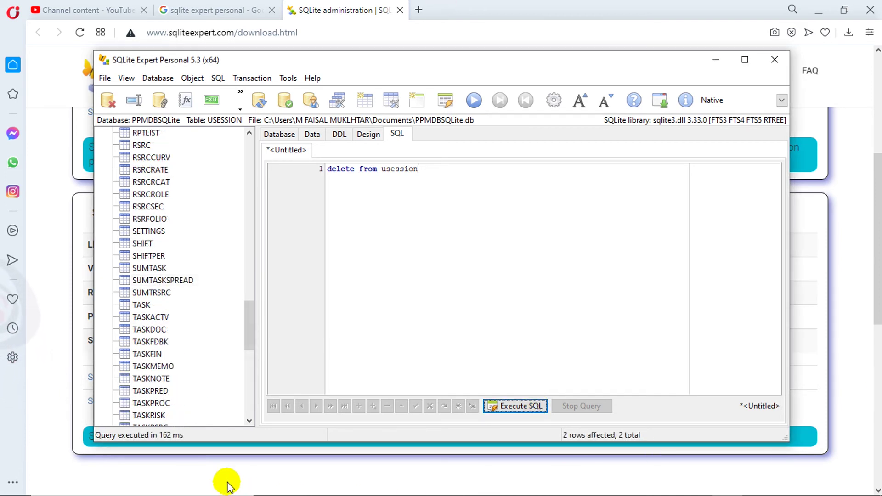
- Scroll the table tree up and select the PROJSHAR table
{"action": "scroll", "coordinate": [137, 307], "scroll_direction": "up", "scroll_amount": 12}
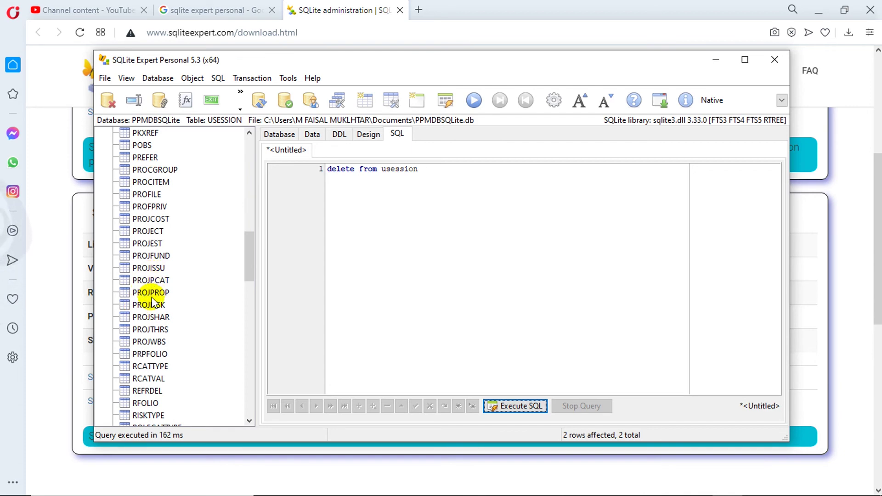
{"action": "scroll", "coordinate": [147, 216], "scroll_direction": "up", "scroll_amount": 1}
{"action": "left_click", "coordinate": [152, 354]}
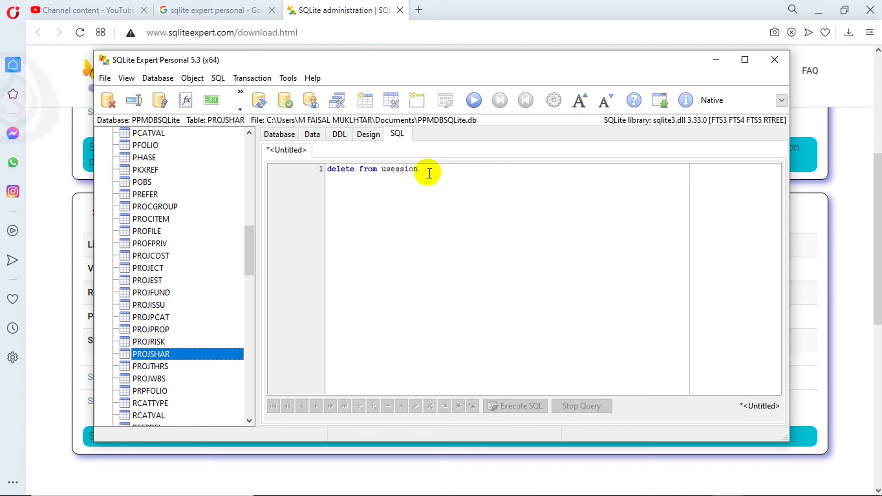
- Run 'delete from projshar' to remove PROJSHAR's 3 rows, then minimise SQLite Expert
{"action": "left_click_drag", "start_coordinate": [427, 172], "coordinate": [386, 173]}
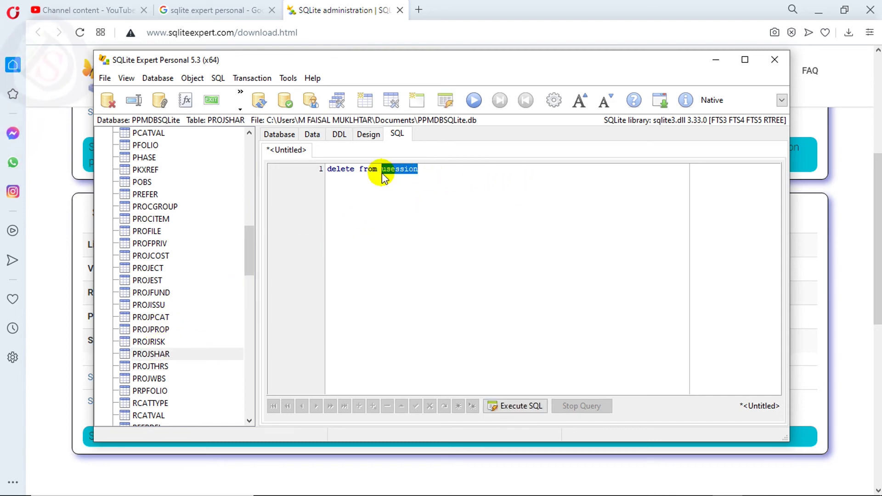
{"action": "type", "text": "pro"}
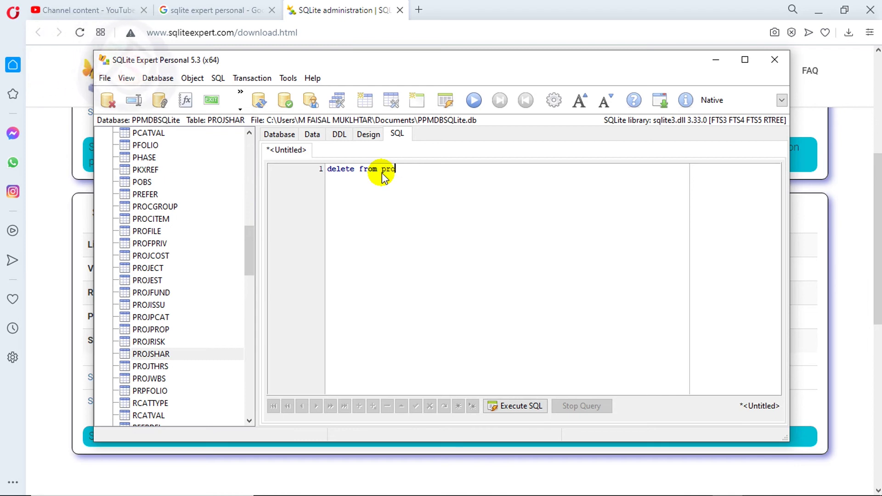
{"action": "type", "text": "js"}
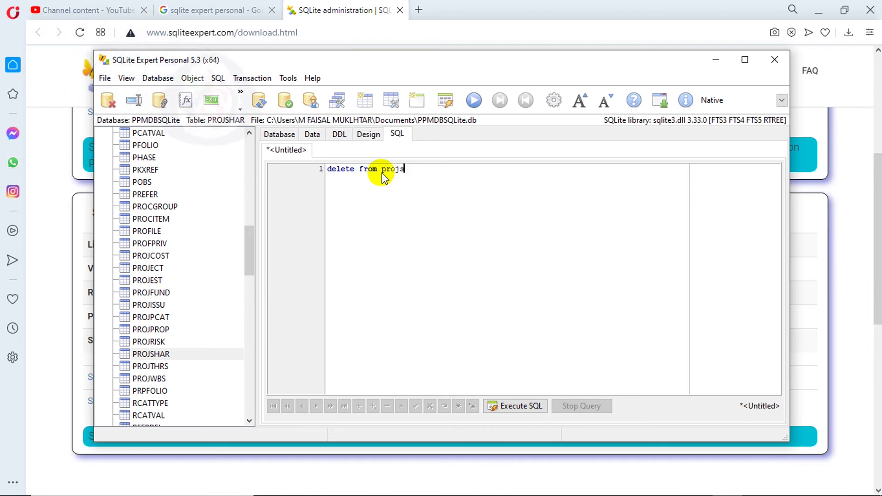
{"action": "type", "text": "har"}
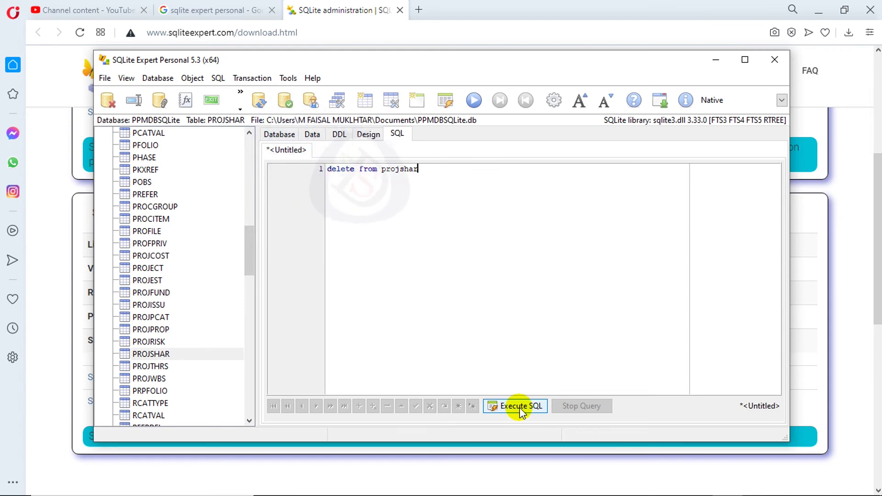
{"action": "left_click", "coordinate": [521, 407]}
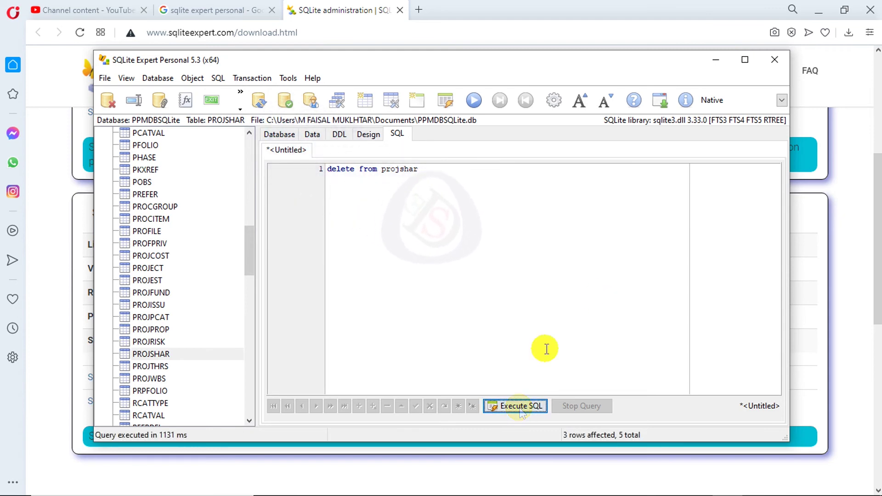
{"action": "left_click", "coordinate": [716, 60]}
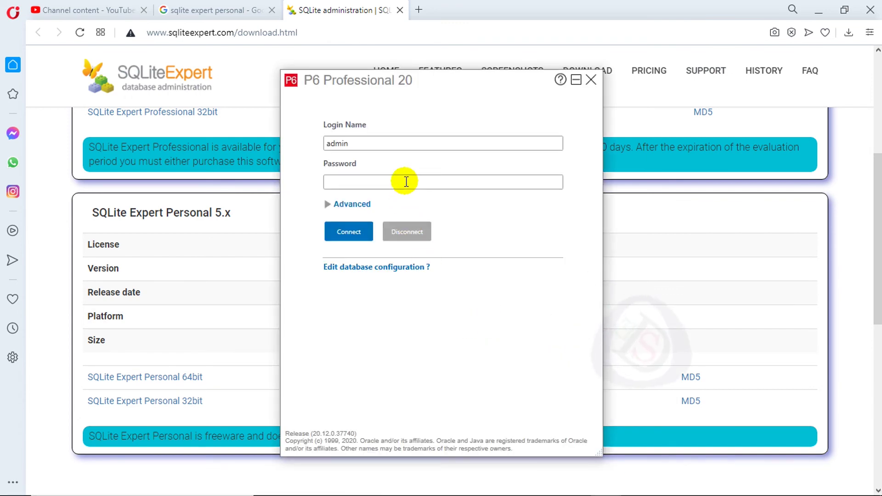
- Log into P6 Professional with the account password and show the enterprise Projects list
{"action": "left_click", "coordinate": [404, 181]}
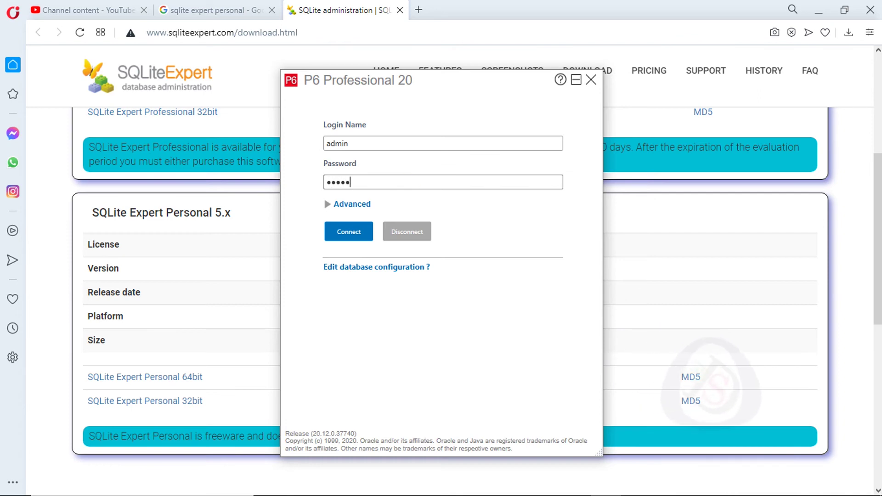
{"action": "key", "text": "Return"}
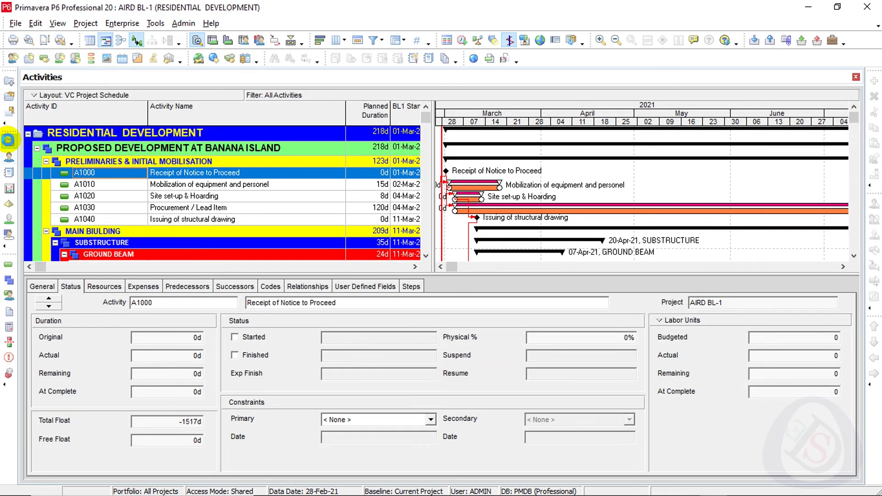
{"action": "left_click", "coordinate": [9, 142]}
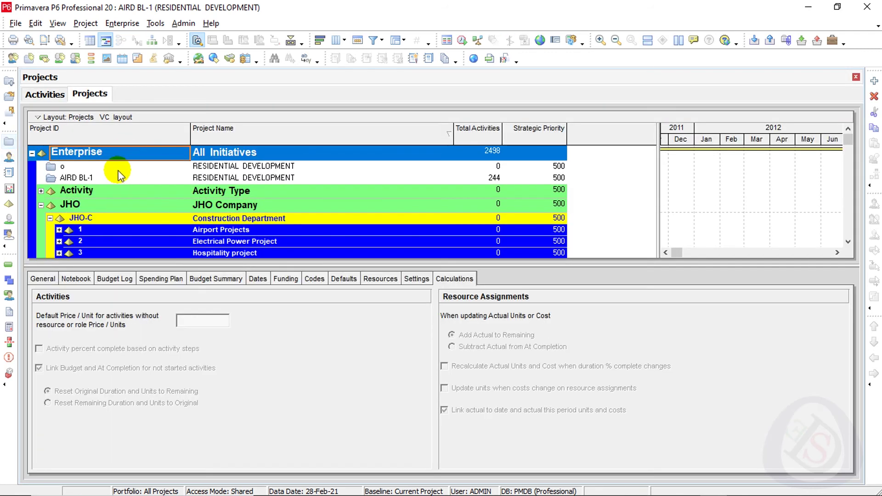
- Delete the RESIDENTIAL DEVELOPMENT project with ID o and decline the steps recalculation prompt
{"action": "right_click", "coordinate": [114, 169]}
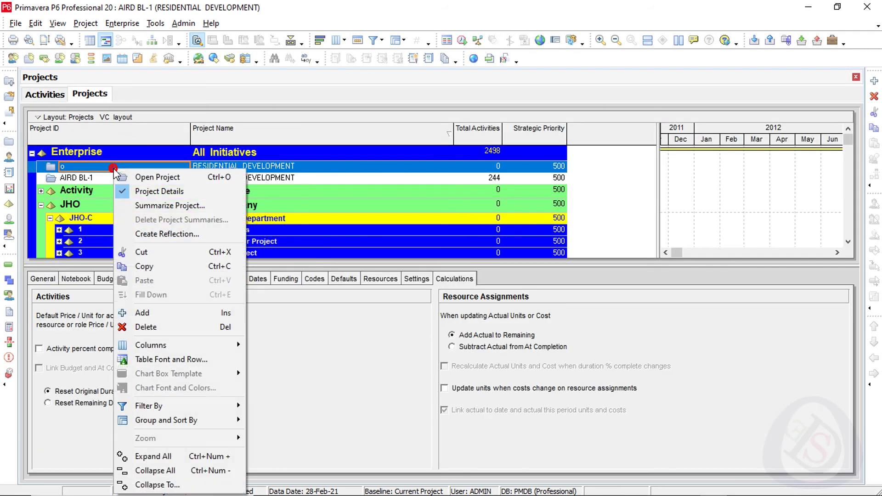
{"action": "left_click", "coordinate": [161, 327]}
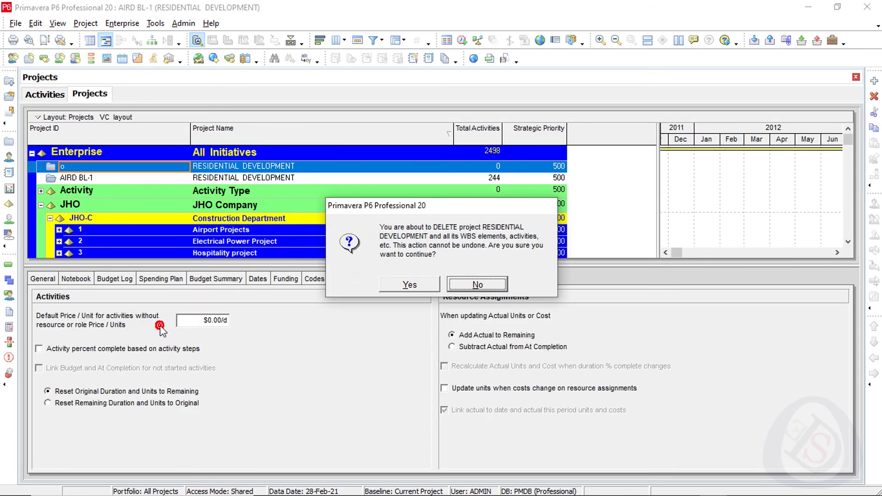
{"action": "left_click", "coordinate": [399, 285]}
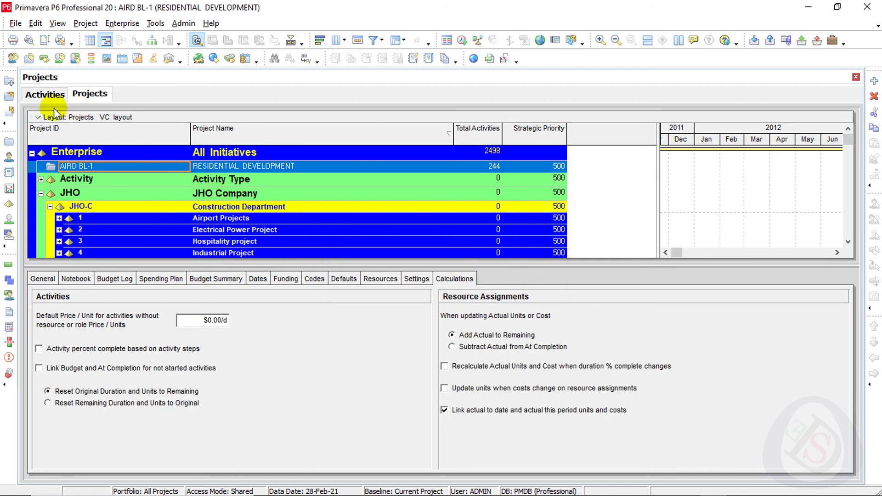
{"action": "right_click", "coordinate": [101, 166]}
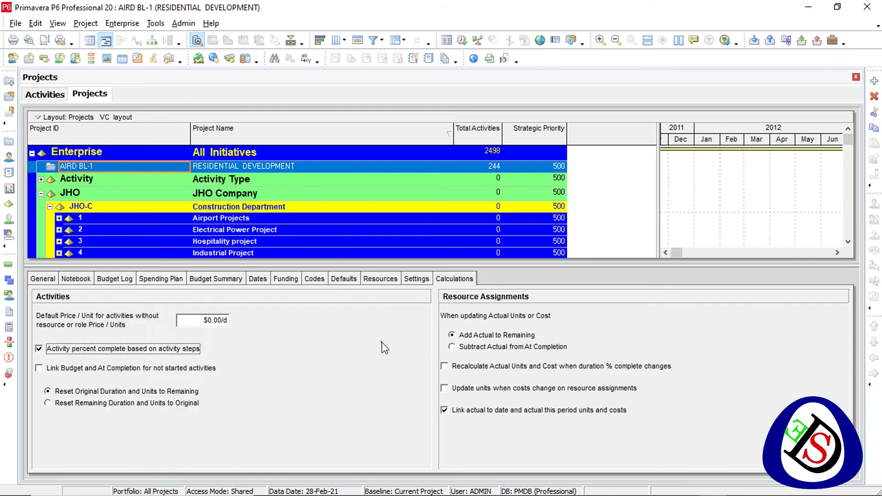
{"action": "key", "text": "Escape"}
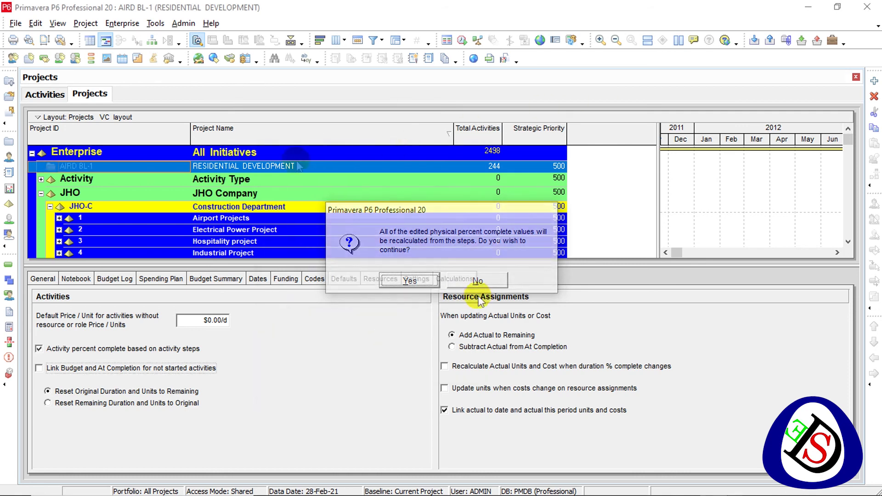